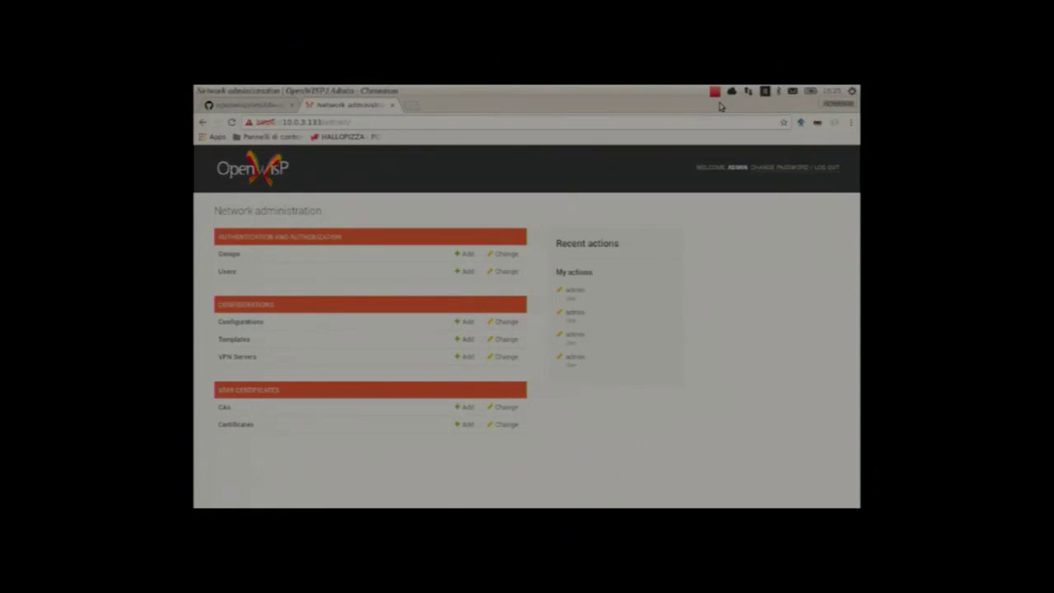
Step: Start a new template from the Templates list and close the configuration sections menu
left_click(243, 343)
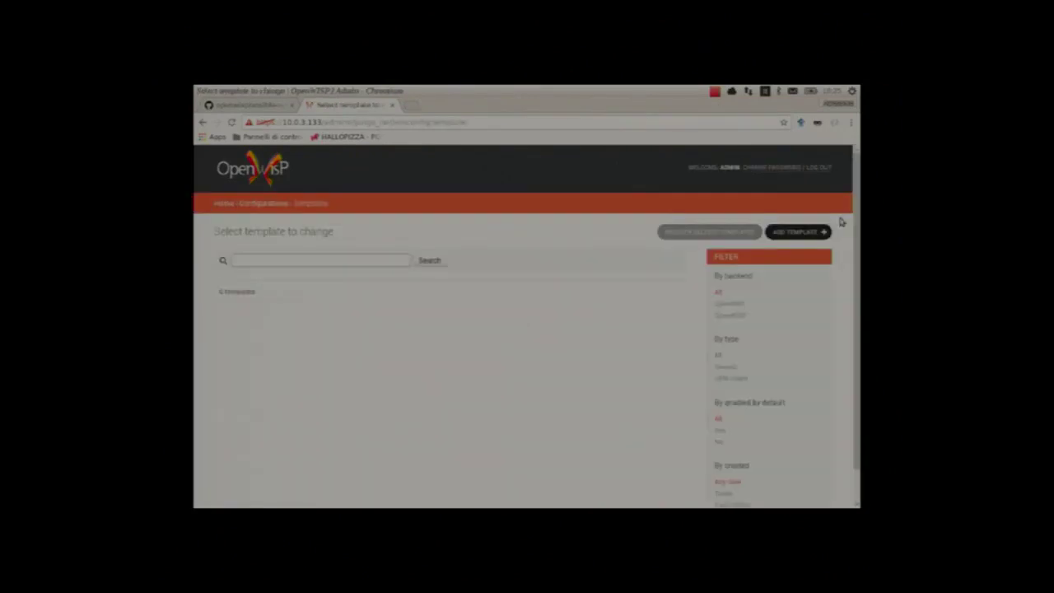
left_click(774, 233)
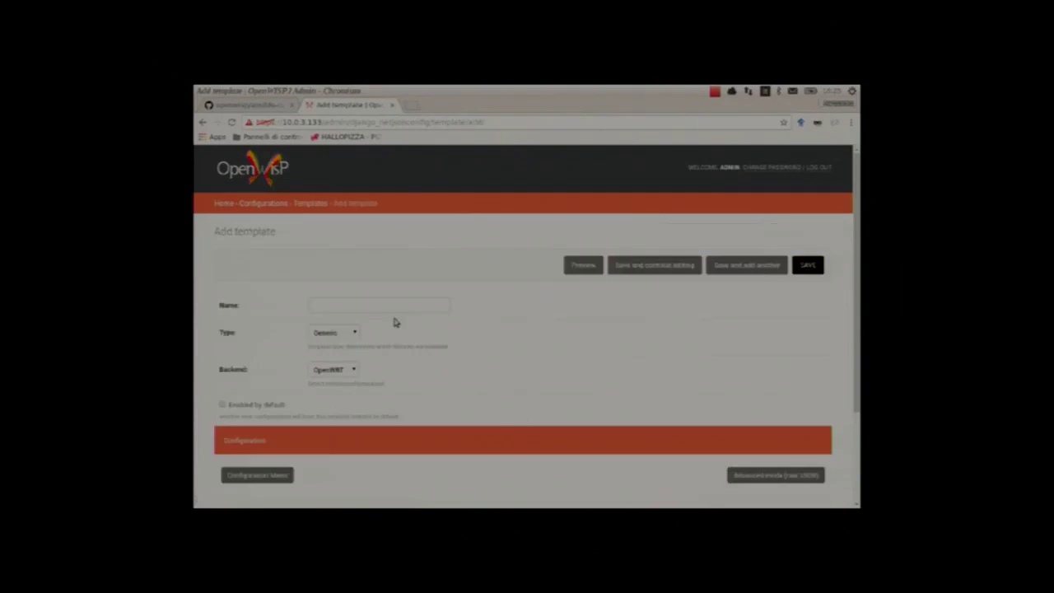
scroll(859, 300, "down", 1)
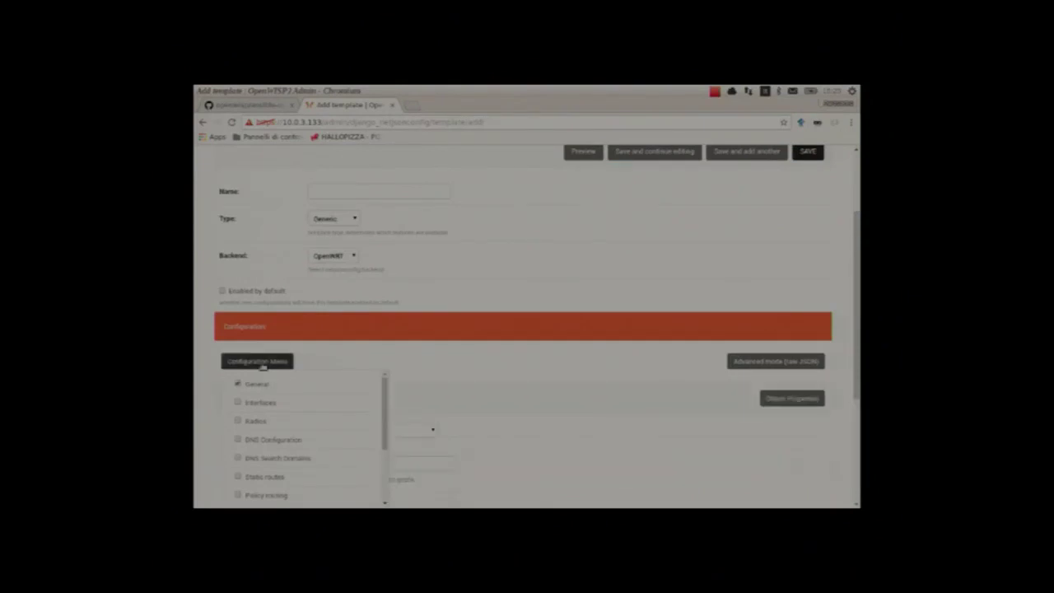
left_click(790, 320)
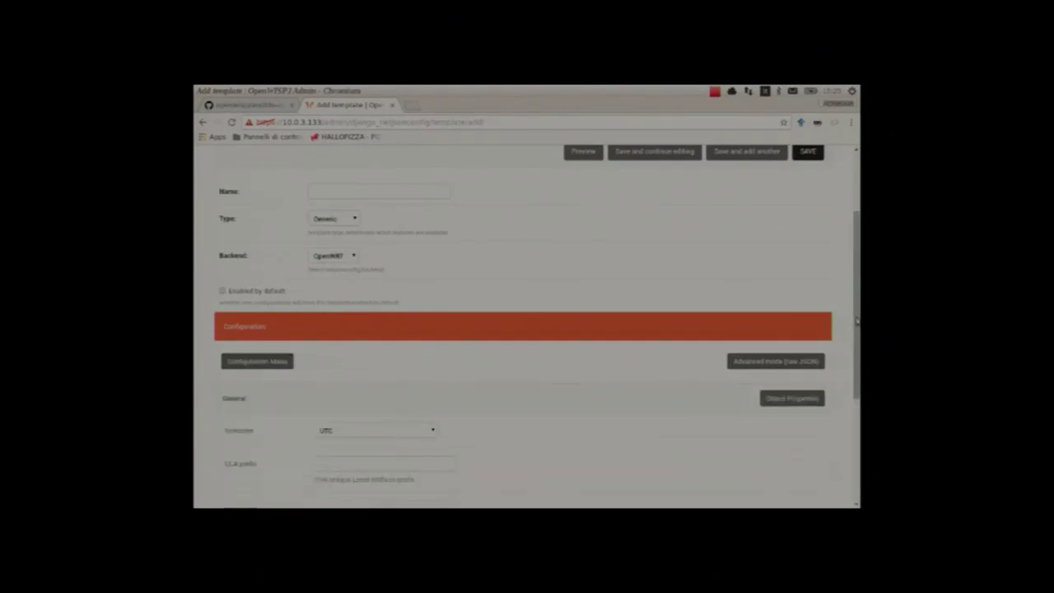
scroll(333, 308, "down", 3)
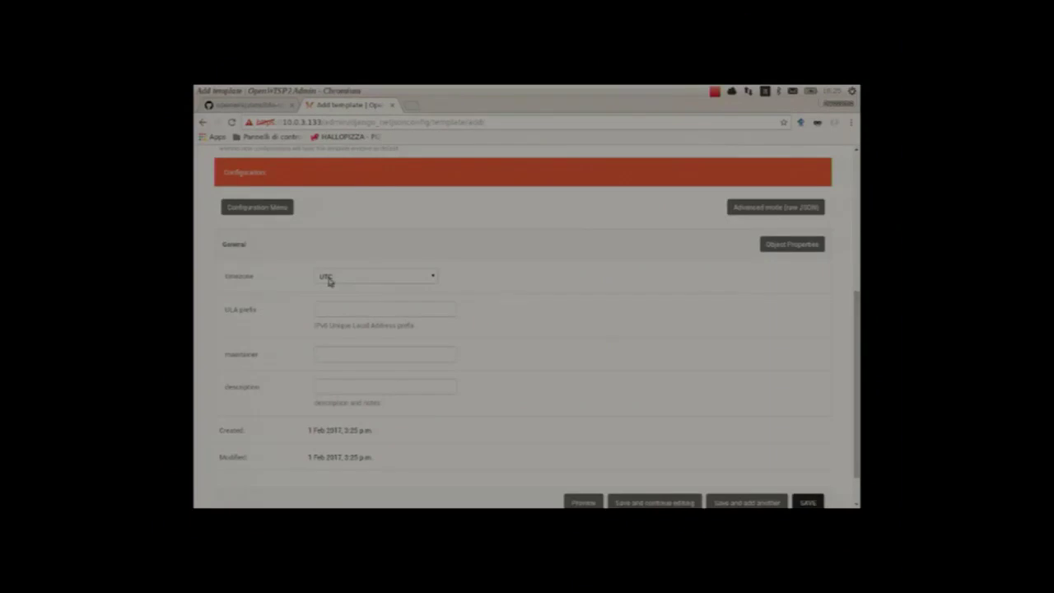
Step: Set the template's general timezone to Europe/Rome
left_click(329, 281)
type("e/Amsterdam")
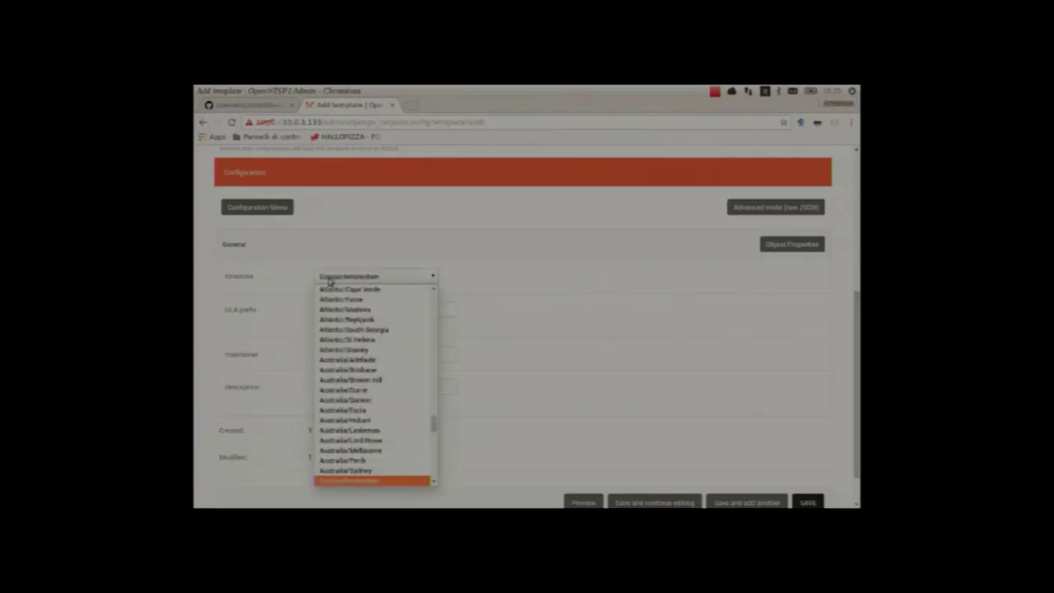
key("Down")
key("Down")
key("Down")
key("Down")
key("Down")
key("Down")
key("Down")
key("Down")
key("Down")
key("Down")
key("Down")
key("Down")
key("Down")
key("Down")
key("Down")
key("Down")
key("Down")
key("Down")
key("Down")
key("Down")
key("Down")
key("Down")
key("Down")
key("Down")
key("Down")
key("Down")
key("Down")
key("Down")
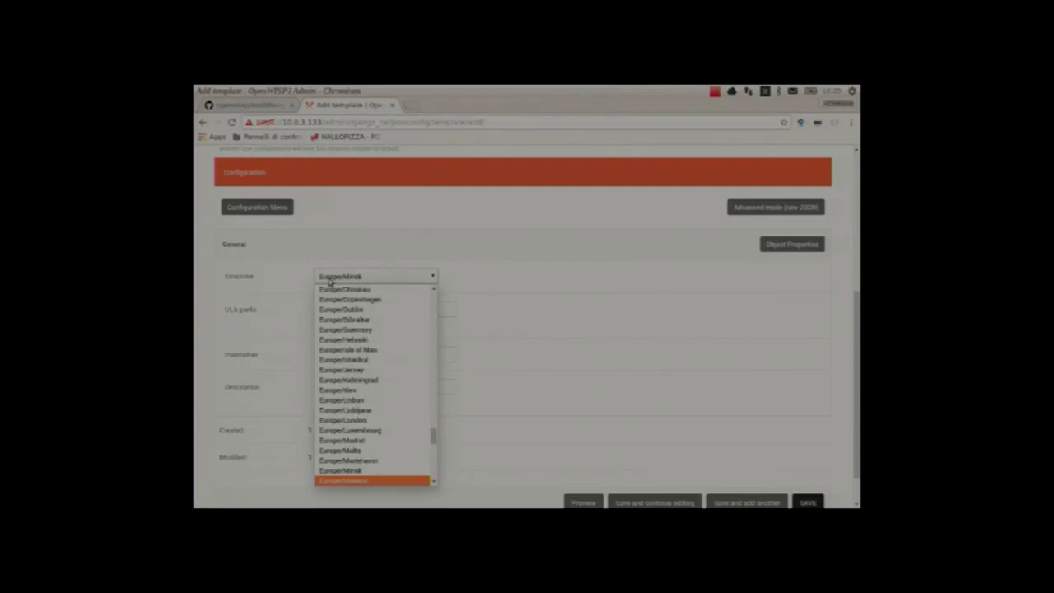
key("Down")
key("Down")
key("Down")
key("Down")
key("Down")
key("Down")
key("Down")
key("Return")
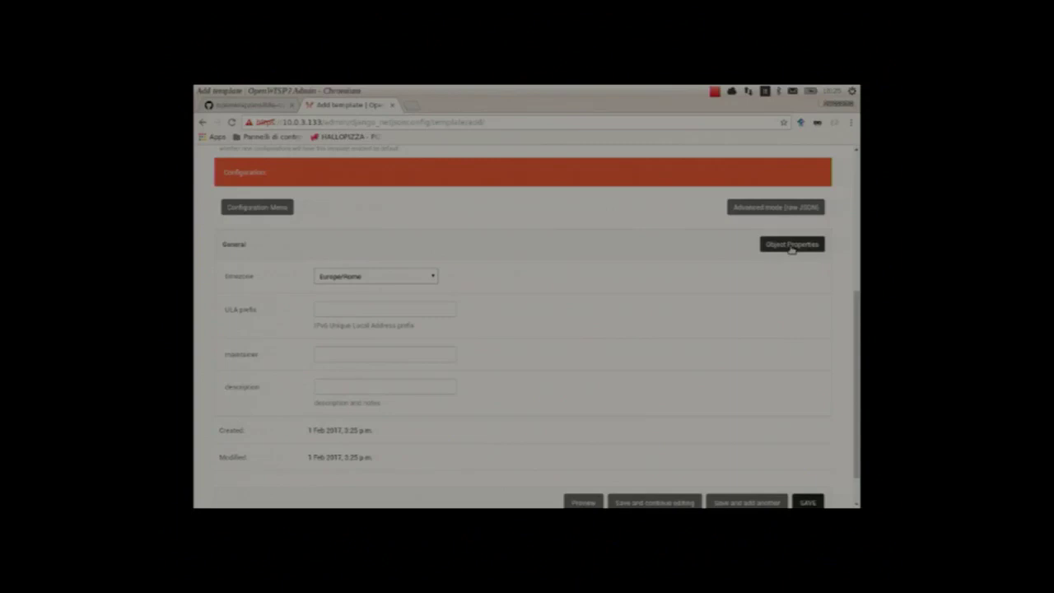
Step: Remove the ULA prefix and maintainer properties from the general settings
left_click(799, 246)
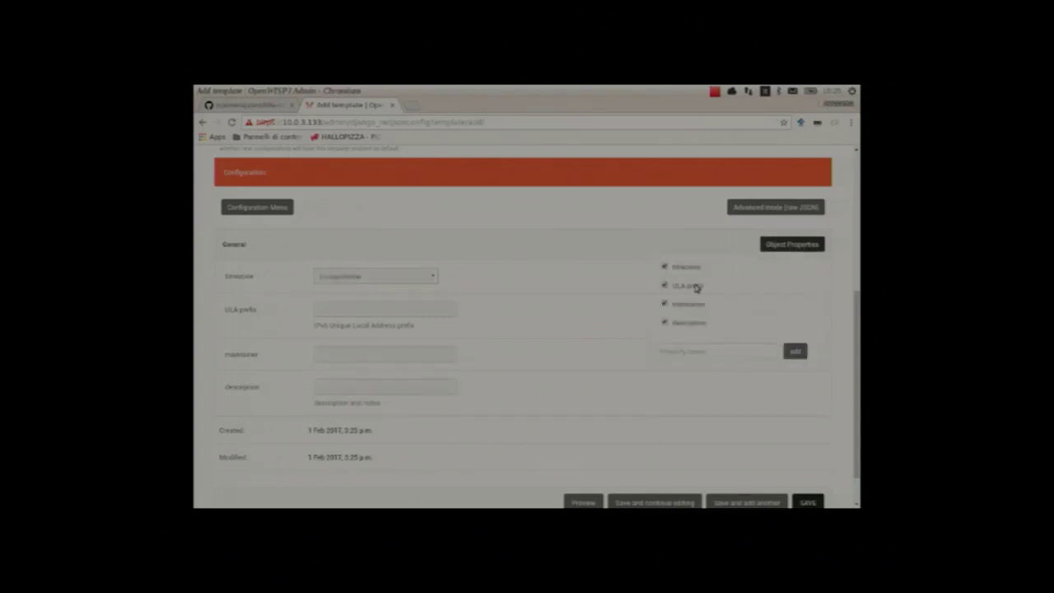
left_click(697, 287)
left_click(695, 307)
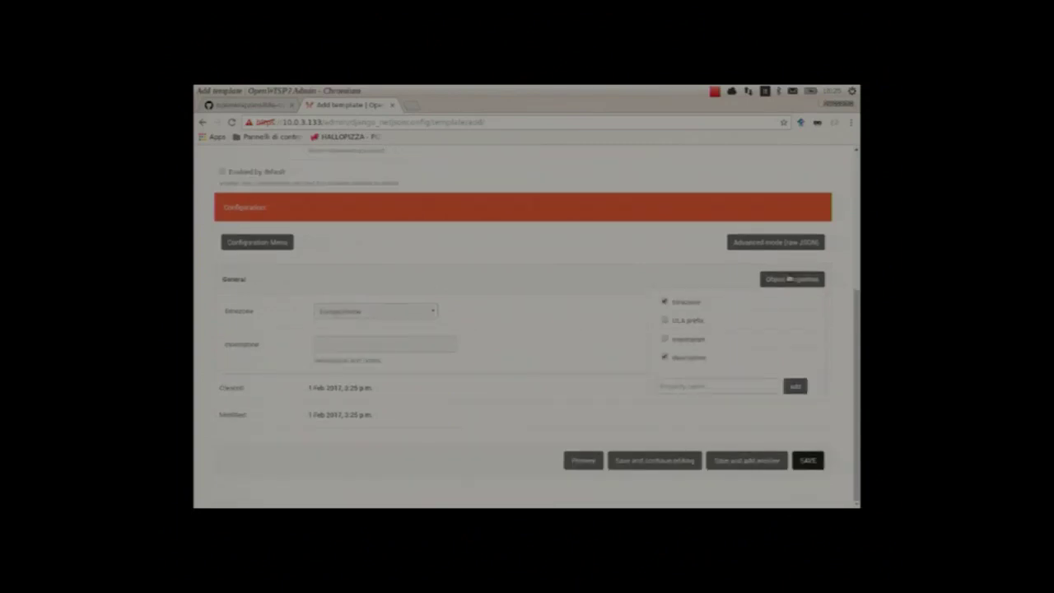
left_click(787, 244)
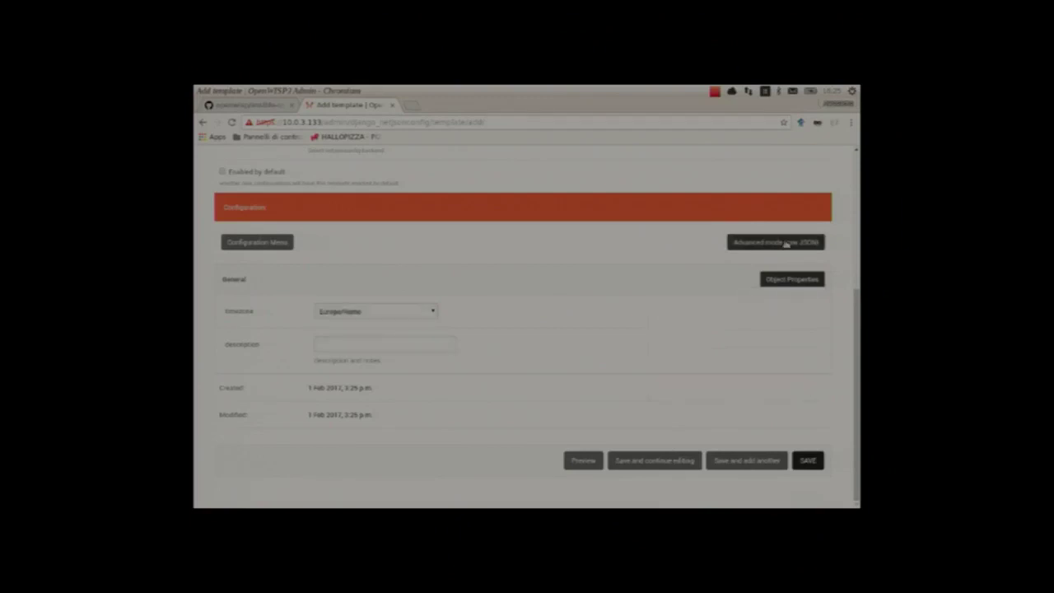
Step: Delete the description line from the template's raw JSON configuration
left_click(787, 243)
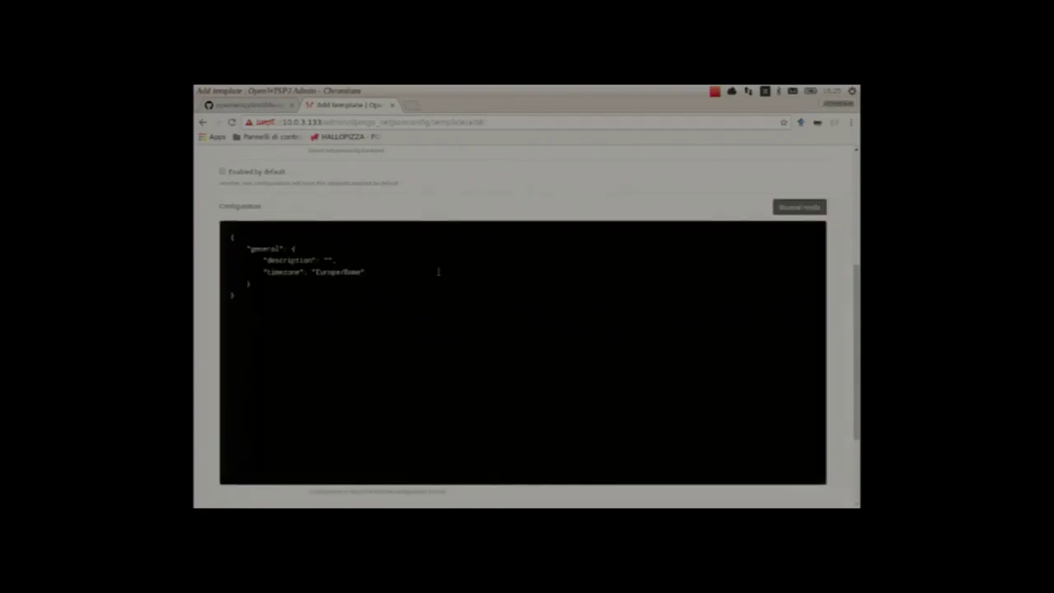
key("ctrl+shift+Left")
key("ctrl+shift+Left")
key("ctrl+shift+Left")
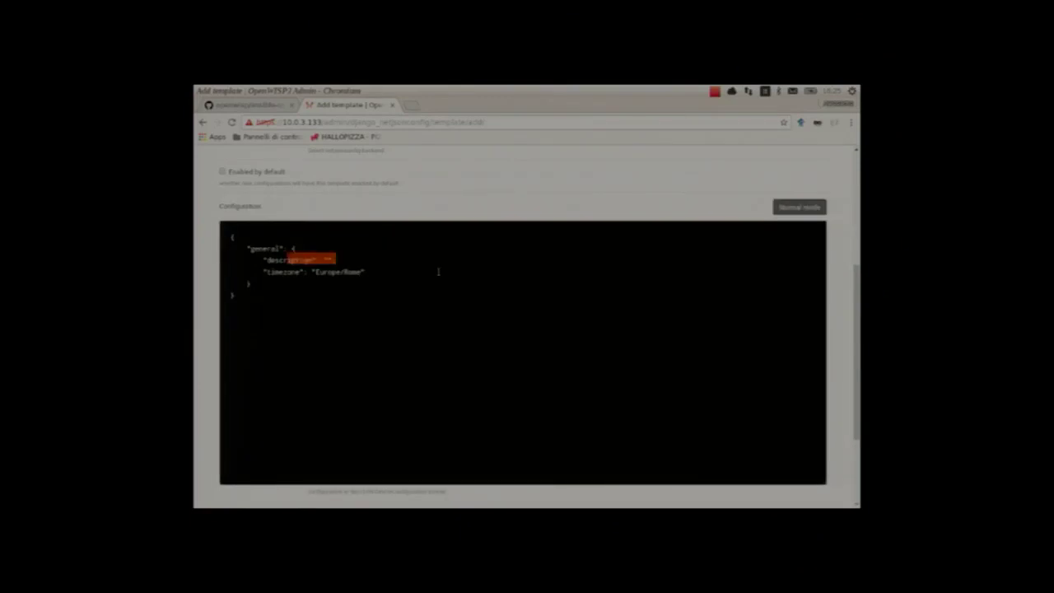
key("ctrl+shift+Left")
key("ctrl+shift+Left")
key("BackSpace")
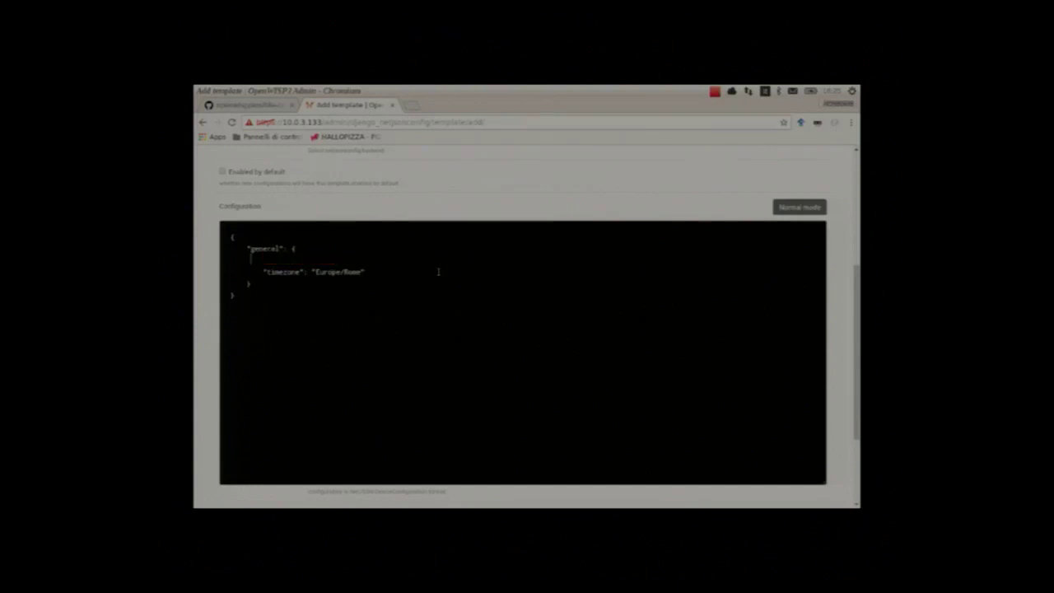
key("BackSpace")
key("BackSpace")
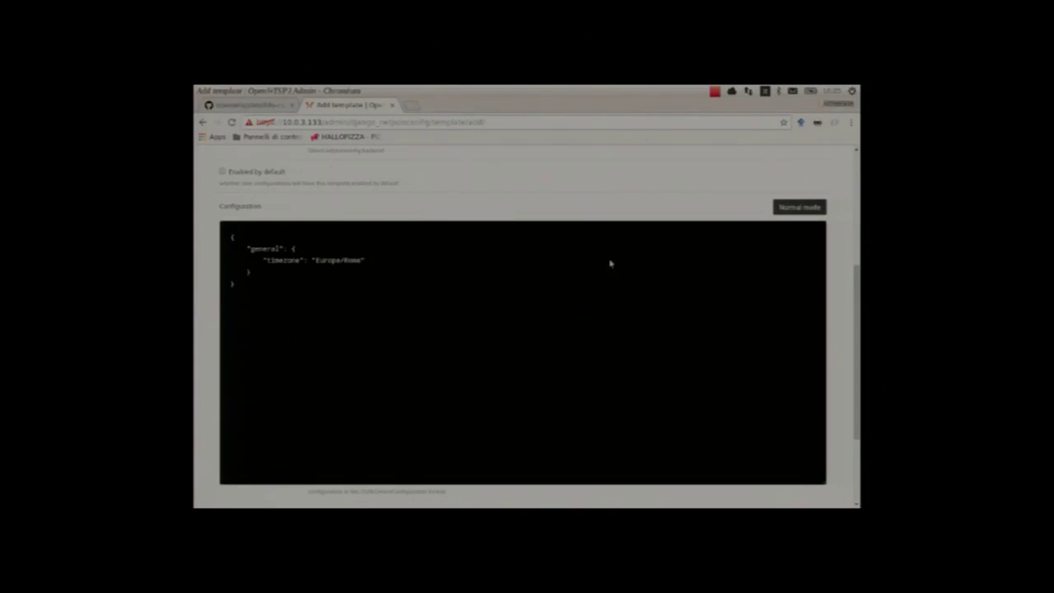
key("Escape")
Step: Name the template 'Timezone (Europe/Rome)' and save it
scroll(597, 219, "up", 3)
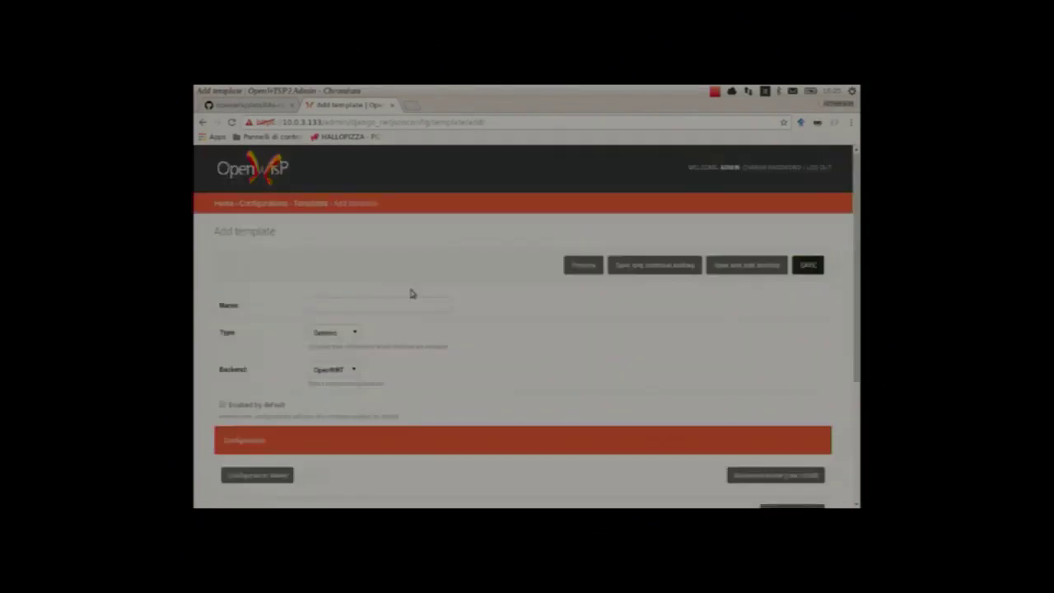
left_click(405, 307)
type("Time")
type("zone Eu")
type("rope/")
type("Rome")
type("(")
left_click(640, 272)
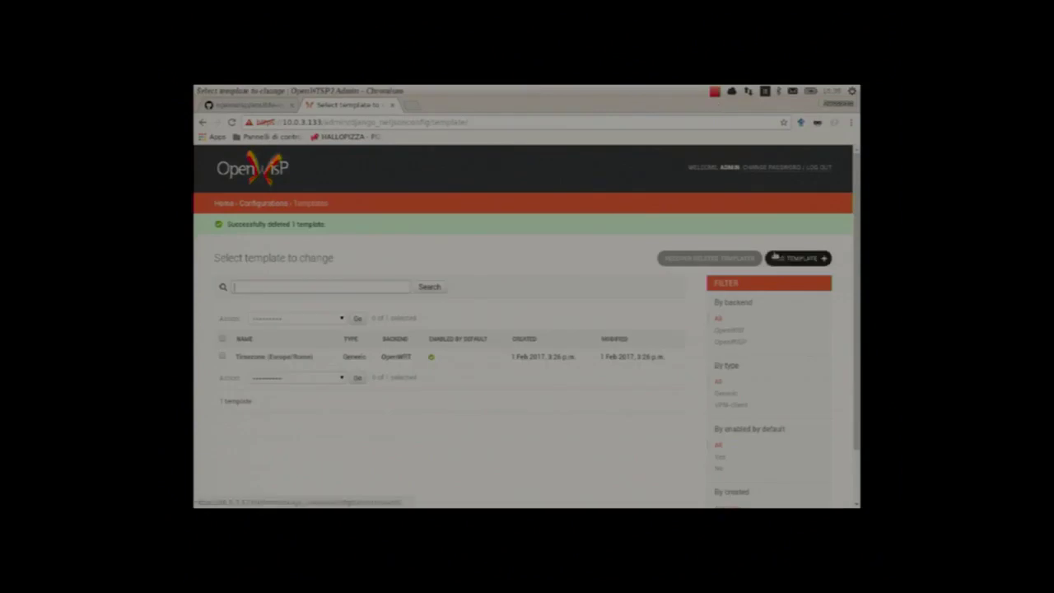
Step: Start another template named 'SSH keys'
left_click(775, 258)
left_click(348, 310)
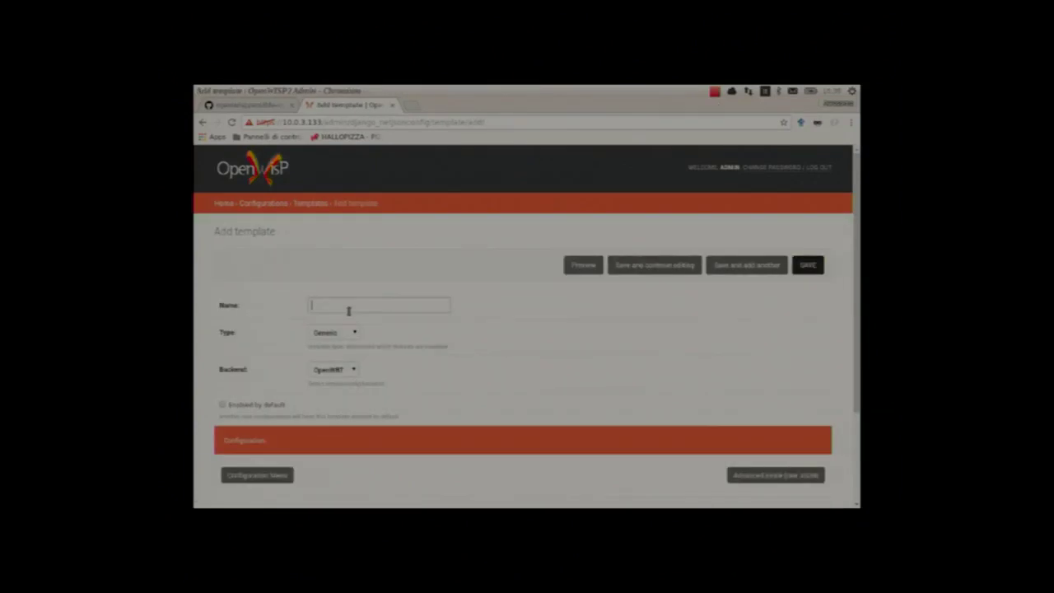
type("SSH keys")
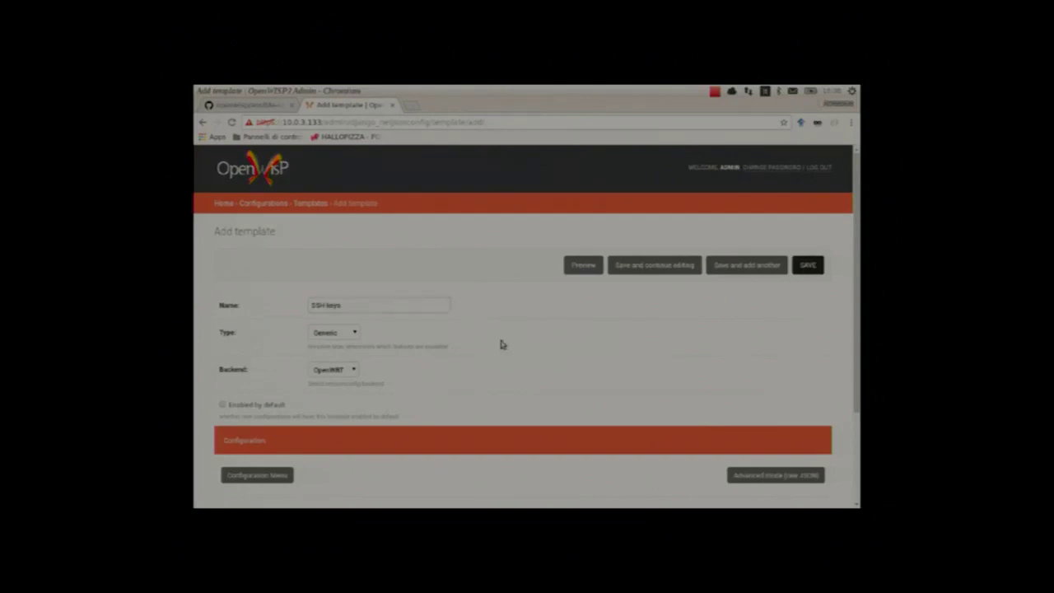
Step: Set the template's file path to /etc/dropbear/authorized_keys
scroll(498, 334, "down", 2)
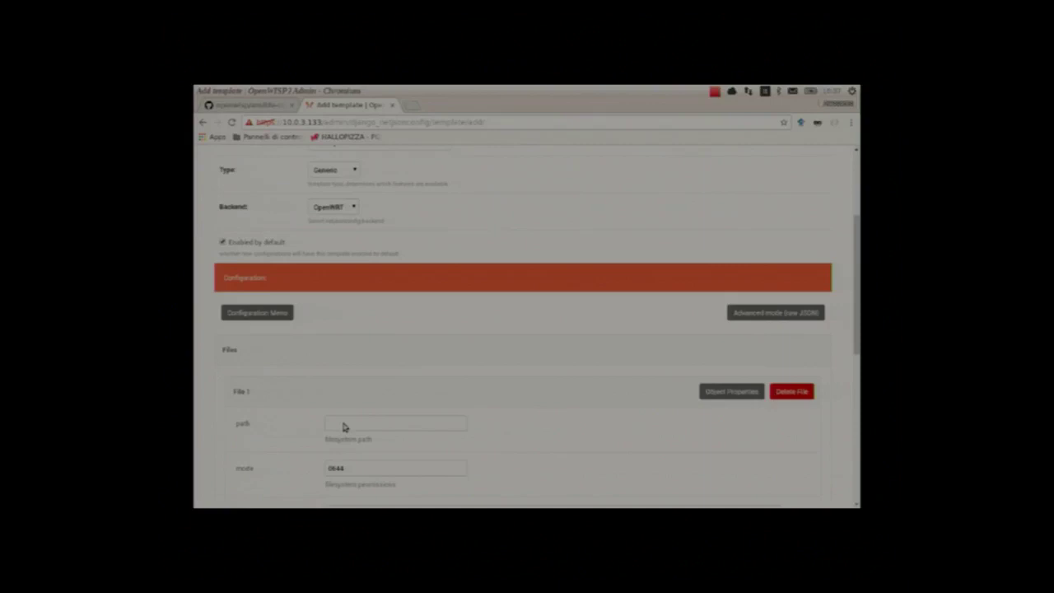
scroll(346, 387, "down", 2)
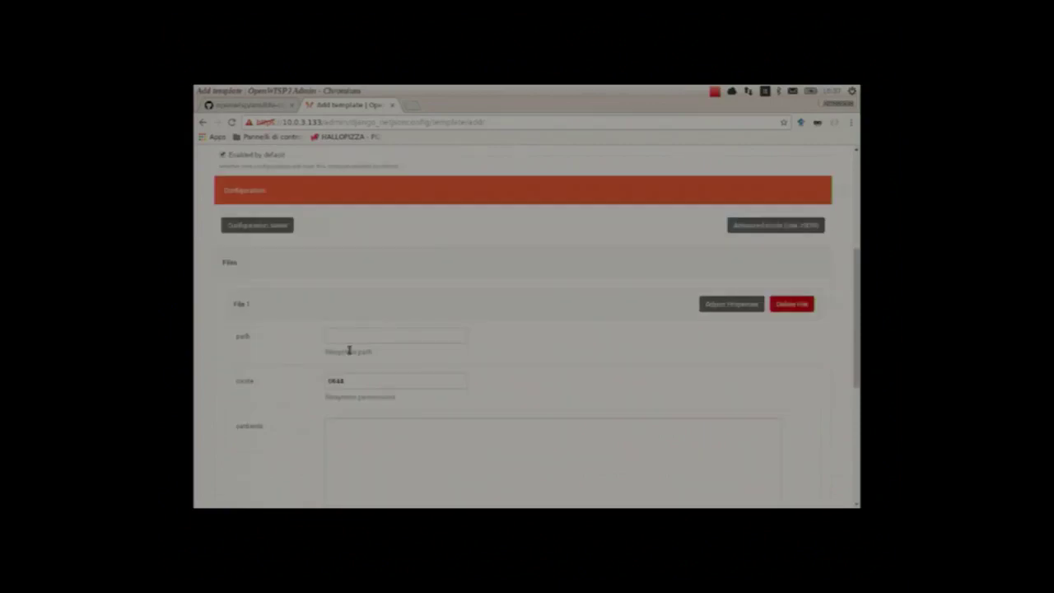
left_click(346, 339)
type("/et")
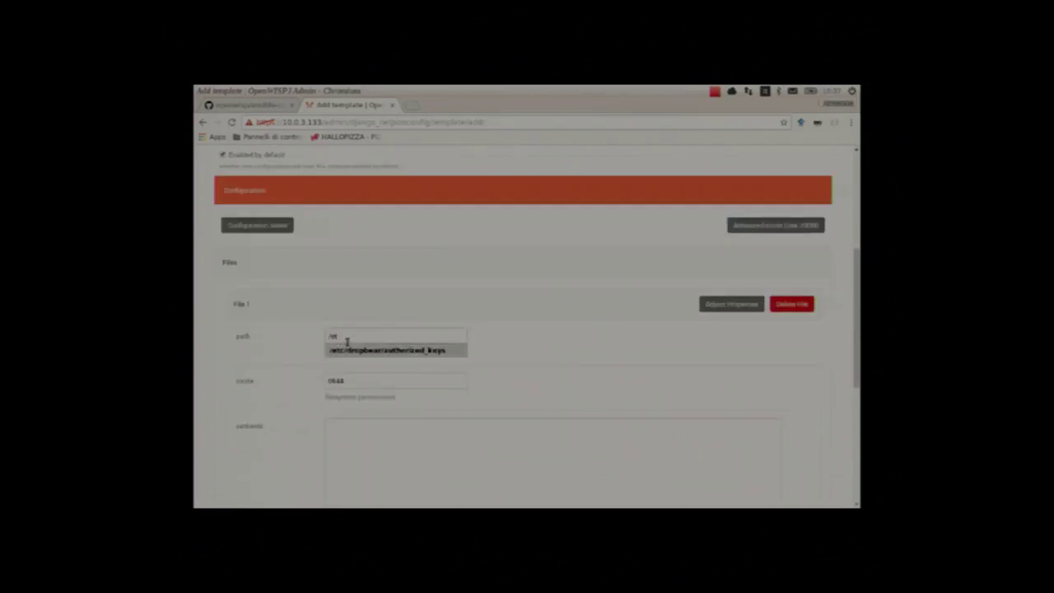
key("Return")
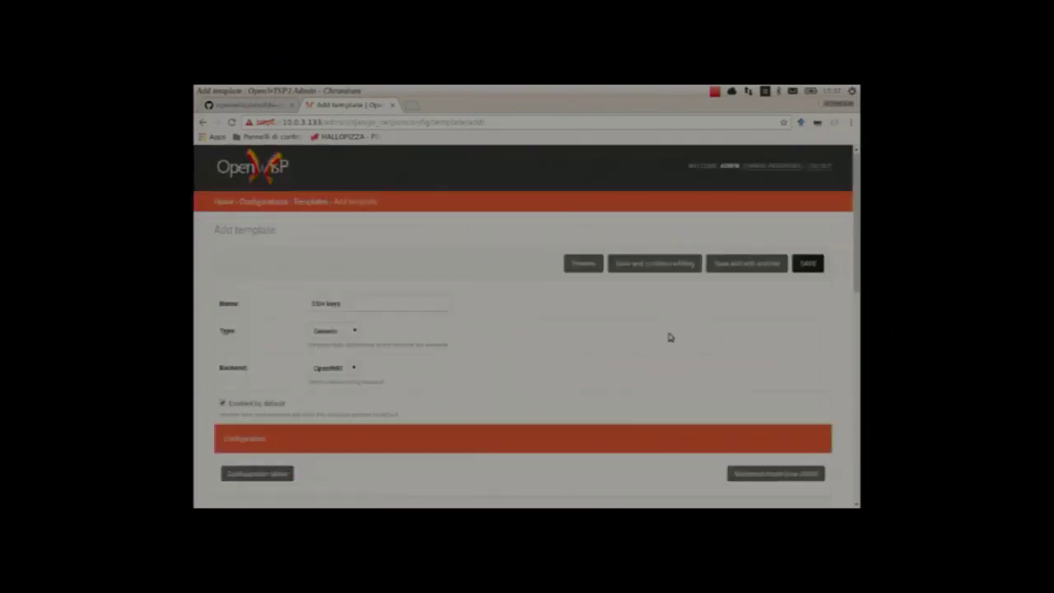
Step: Save the SSH keys template
left_click(808, 265)
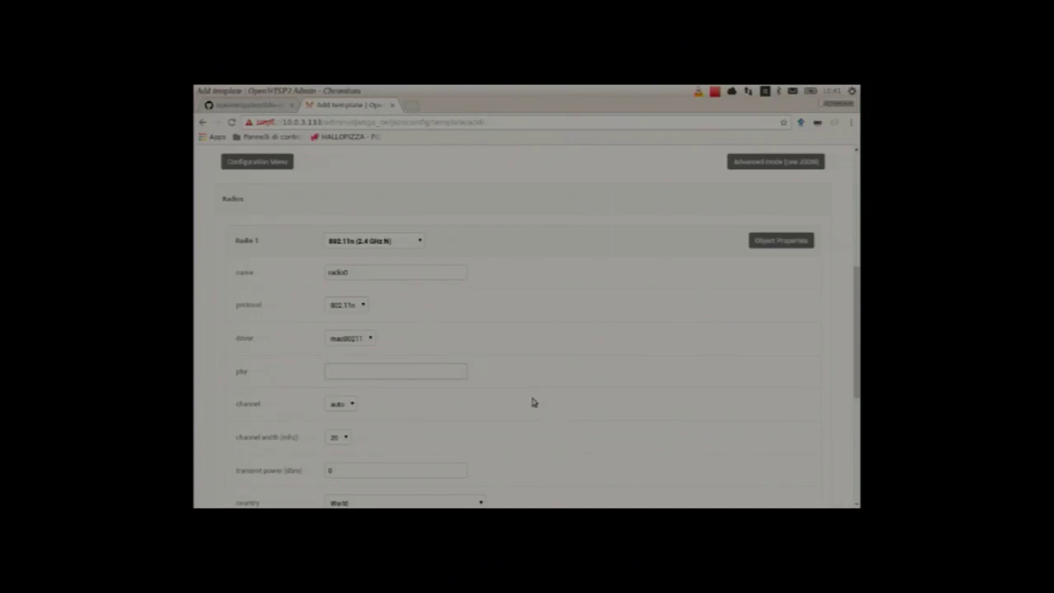
Step: Set radio0 to 40 MHz channel width, 10 dBm transmit power and country Italy
scroll(532, 402, "down", 1)
scroll(532, 402, "down", 1)
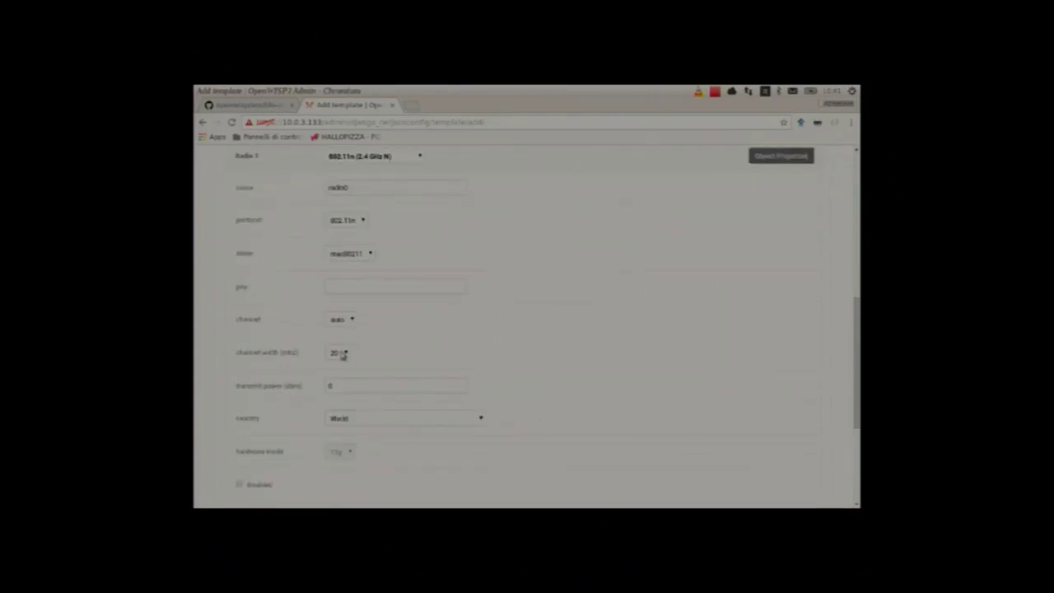
left_click(343, 354)
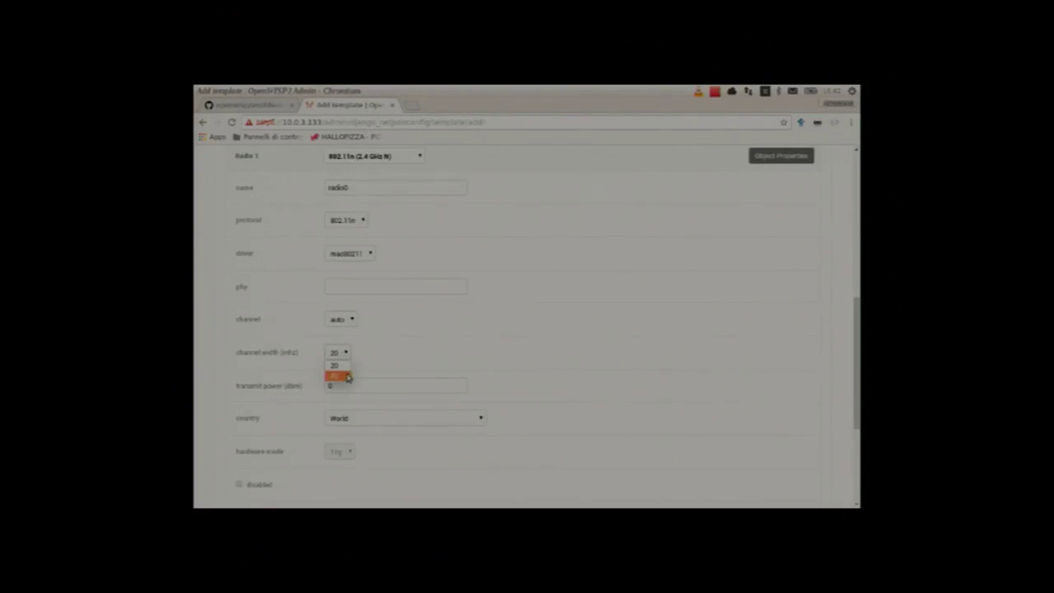
left_click(348, 377)
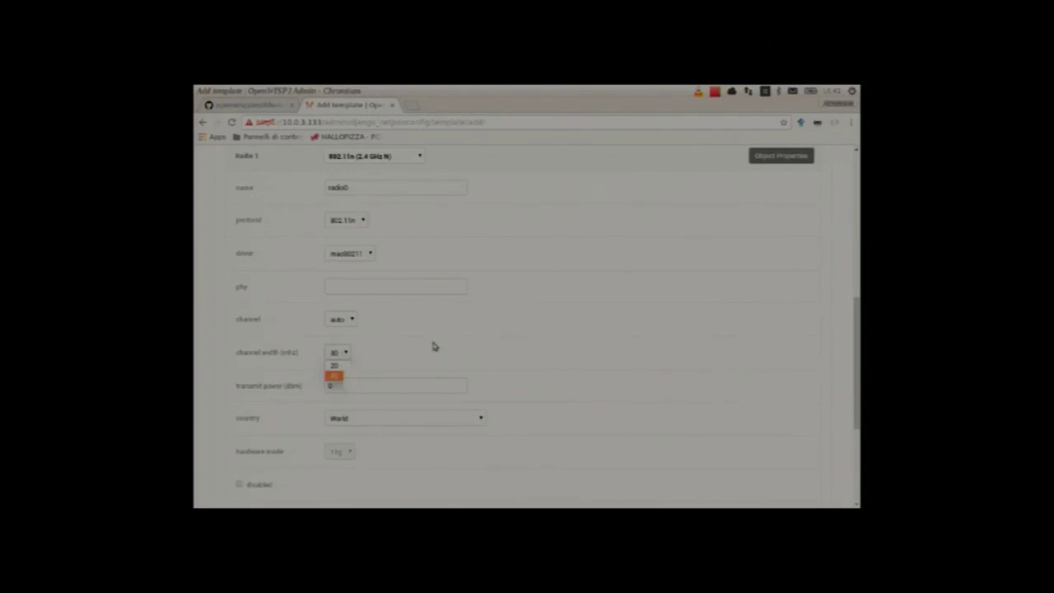
left_click(383, 384)
type("10")
left_click(433, 425)
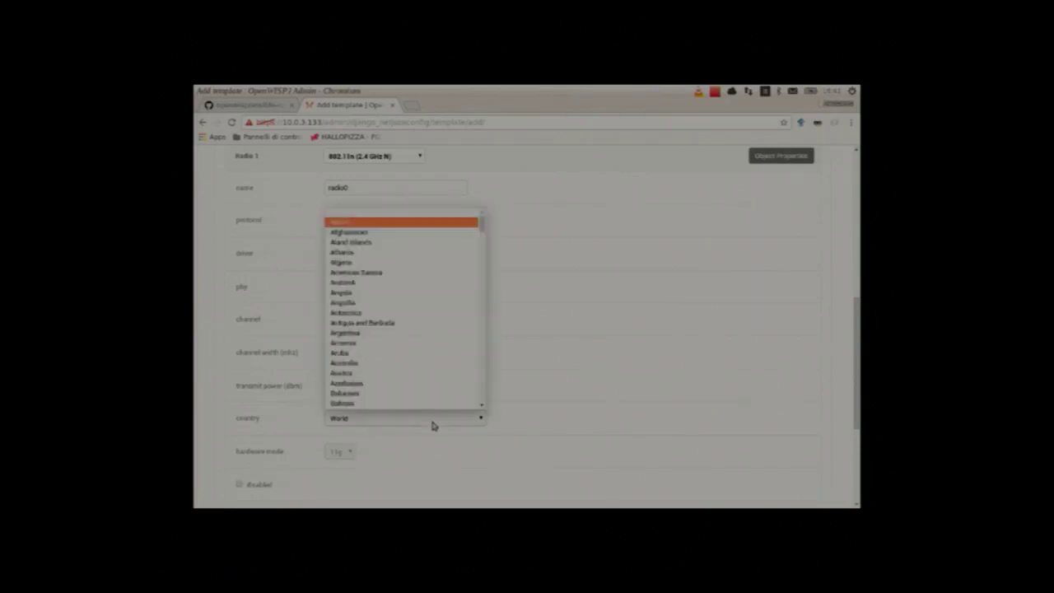
type("it")
key("Return")
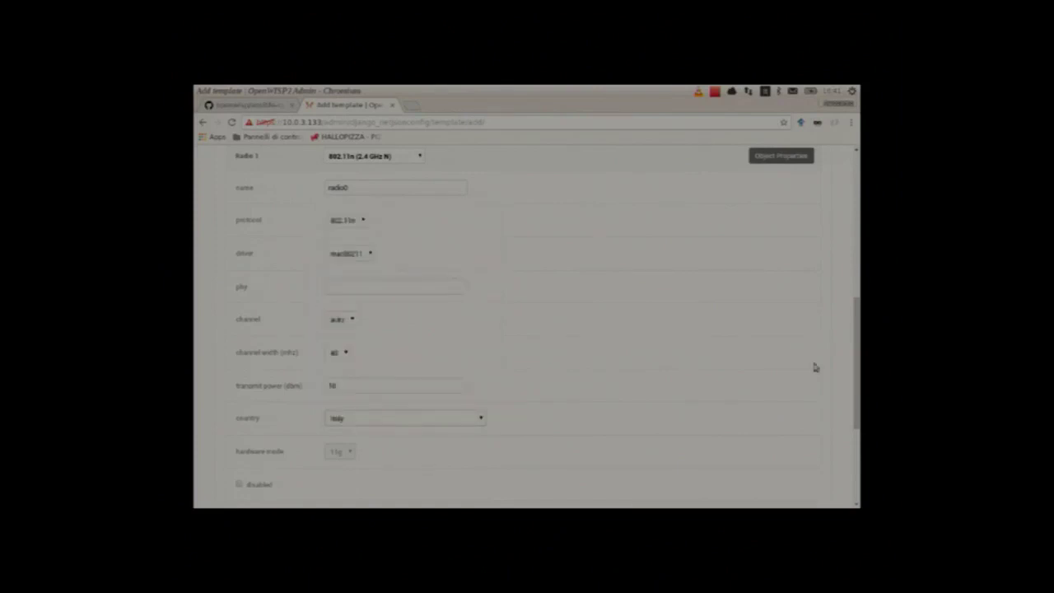
left_click_drag(857, 360, 845, 326)
Step: Add an Interfaces section with a wireless interface named wlan0
scroll(416, 208, "up", 1)
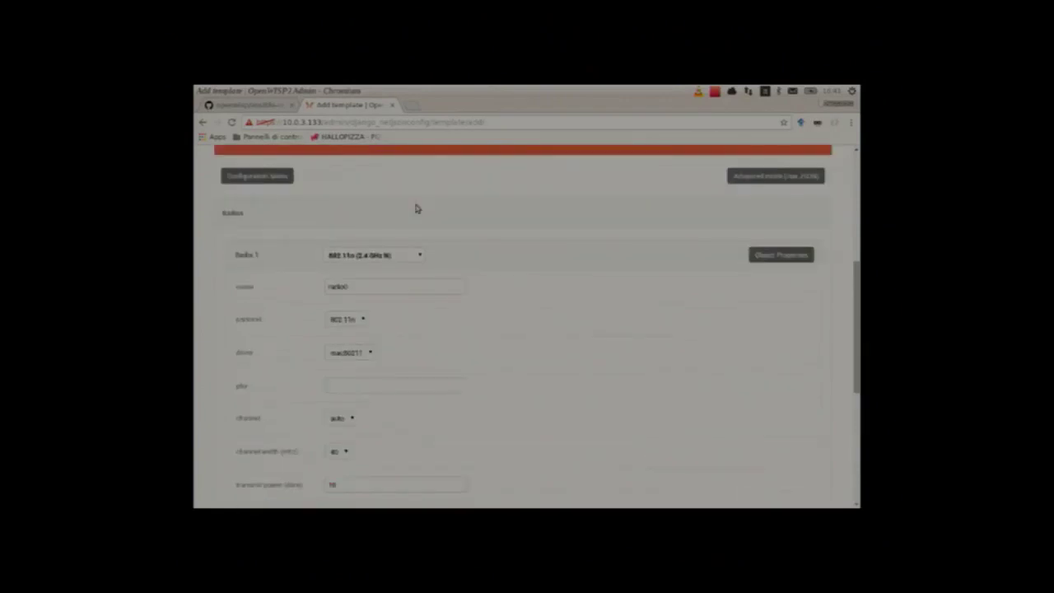
left_click(281, 177)
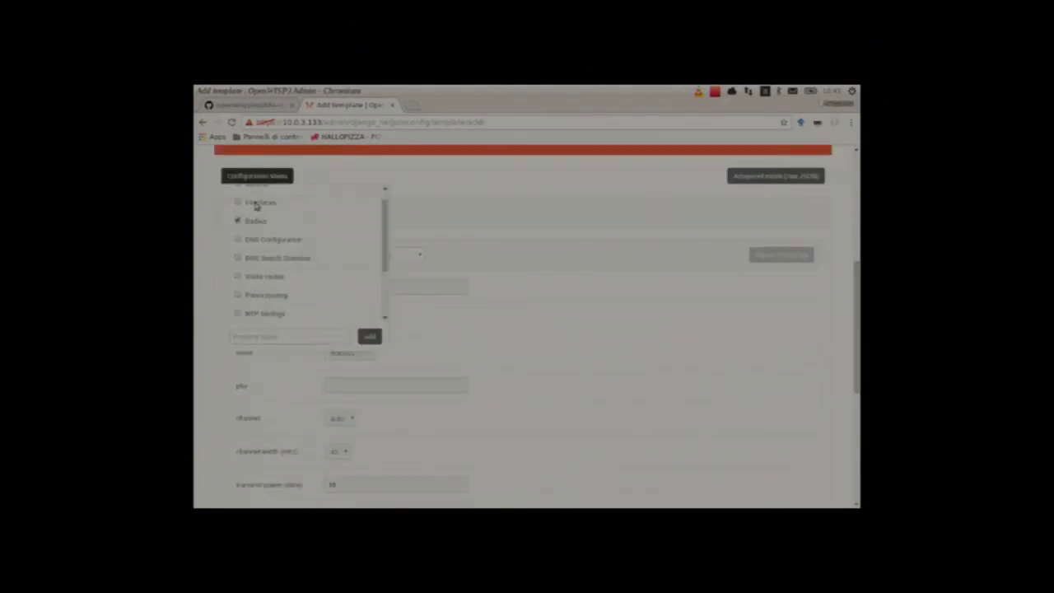
left_click(256, 204)
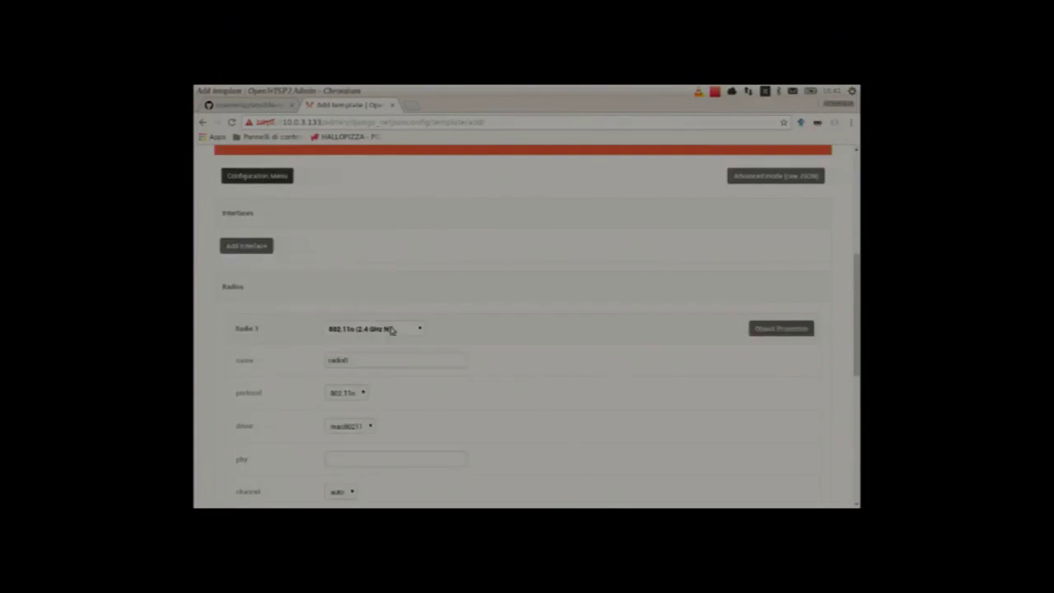
left_click(247, 247)
left_click(349, 258)
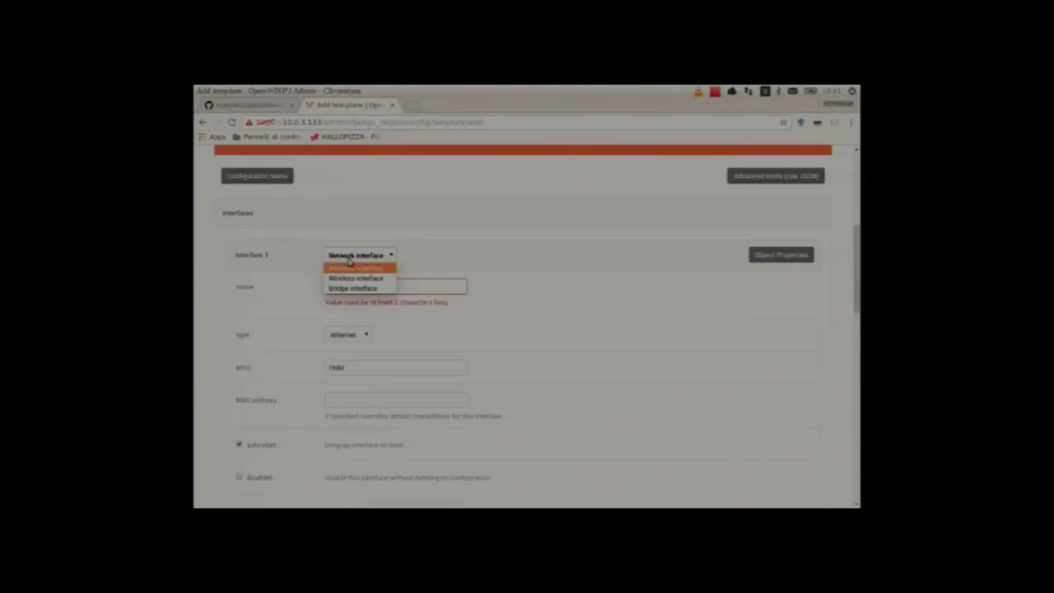
left_click(352, 278)
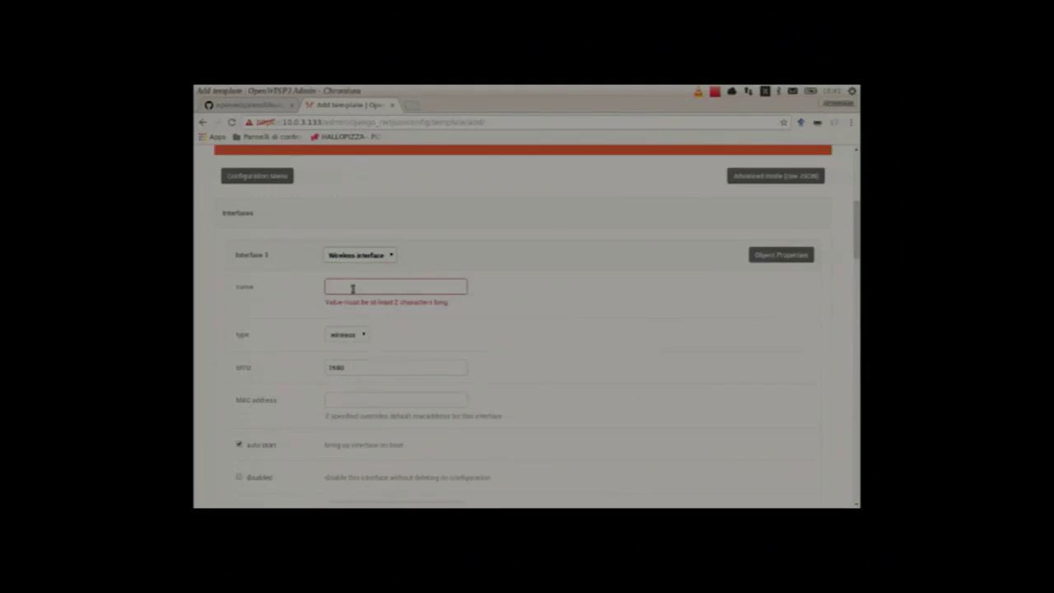
type("wlan0")
left_click(481, 334)
Step: Attach wlan0 to radio0 in access point mode with SSID fosdem-test-openwisp2
scroll(481, 334, "down", 1)
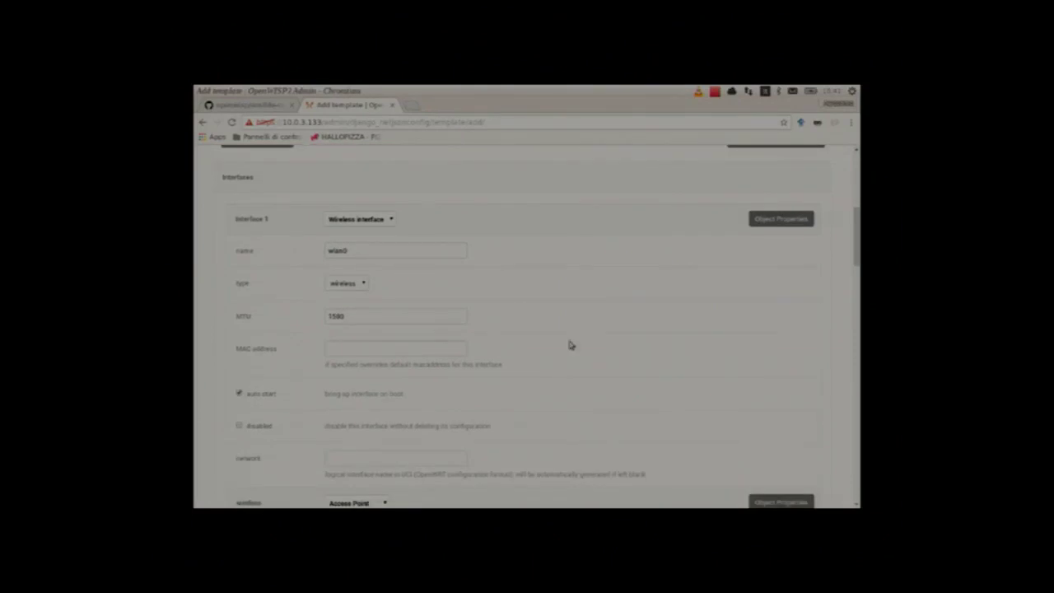
scroll(570, 346, "down", 2)
scroll(552, 347, "down", 1)
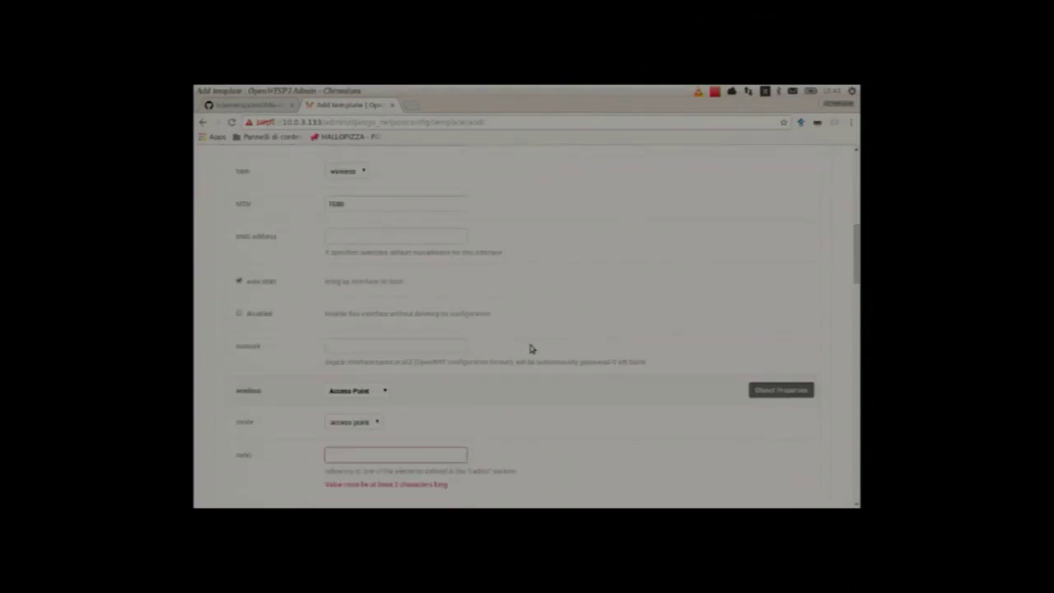
scroll(531, 348, "down", 1)
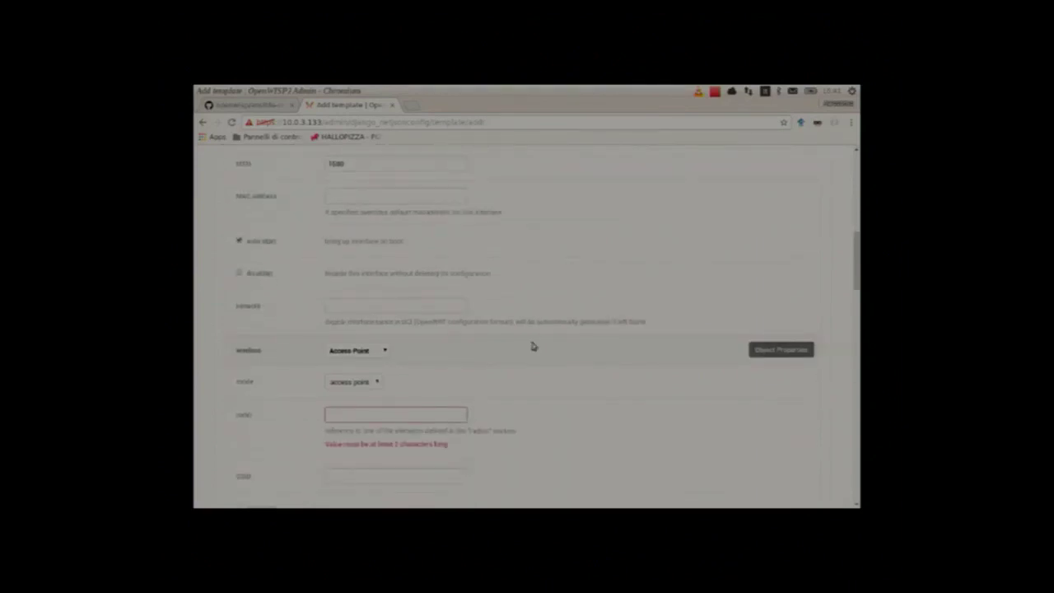
scroll(510, 347, "down", 1)
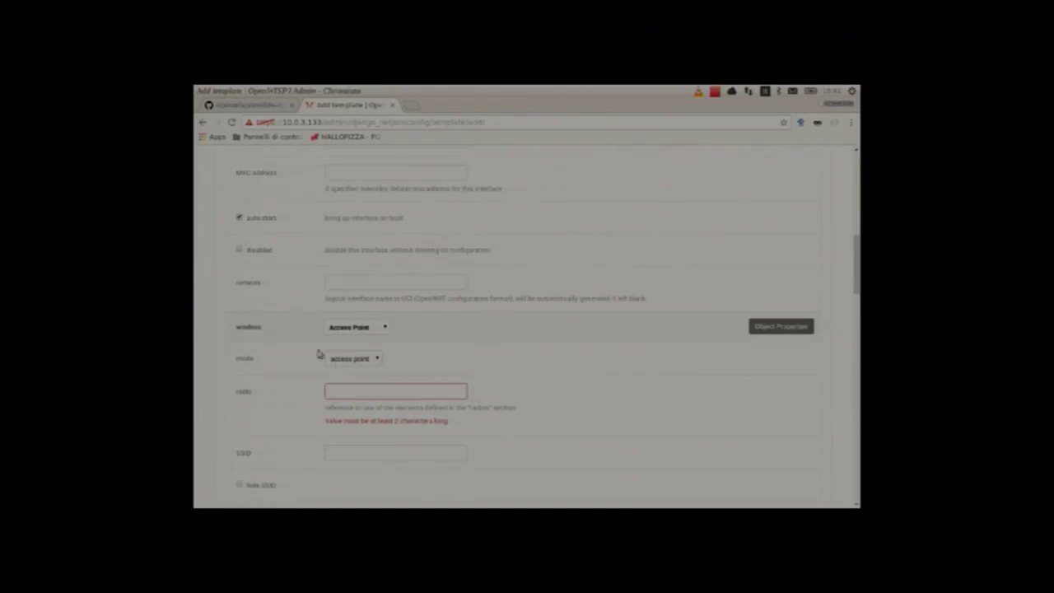
left_click(350, 328)
left_click(352, 393)
type("radio0")
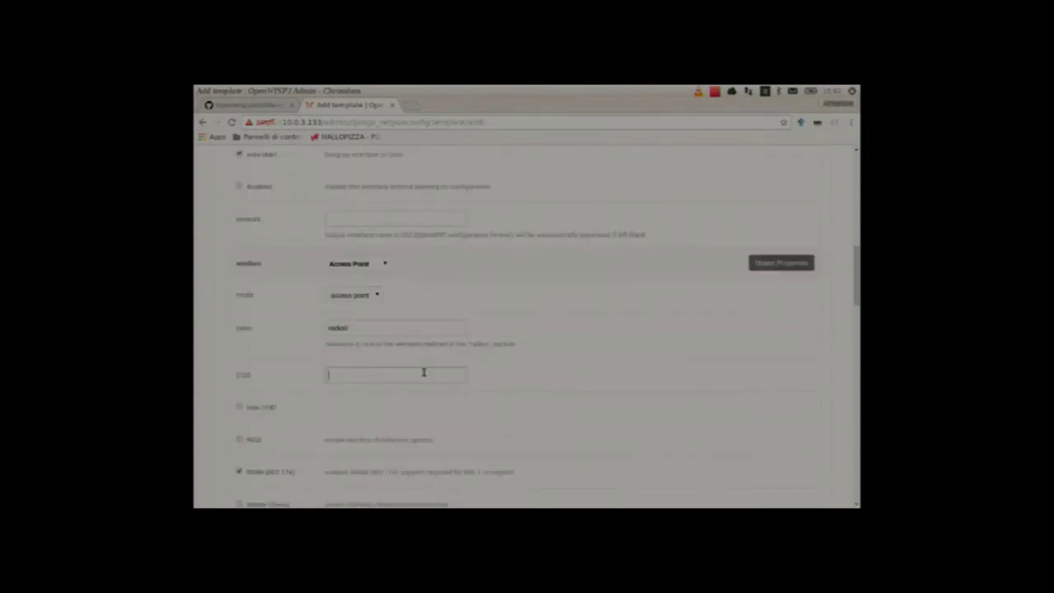
type("foobar-test")
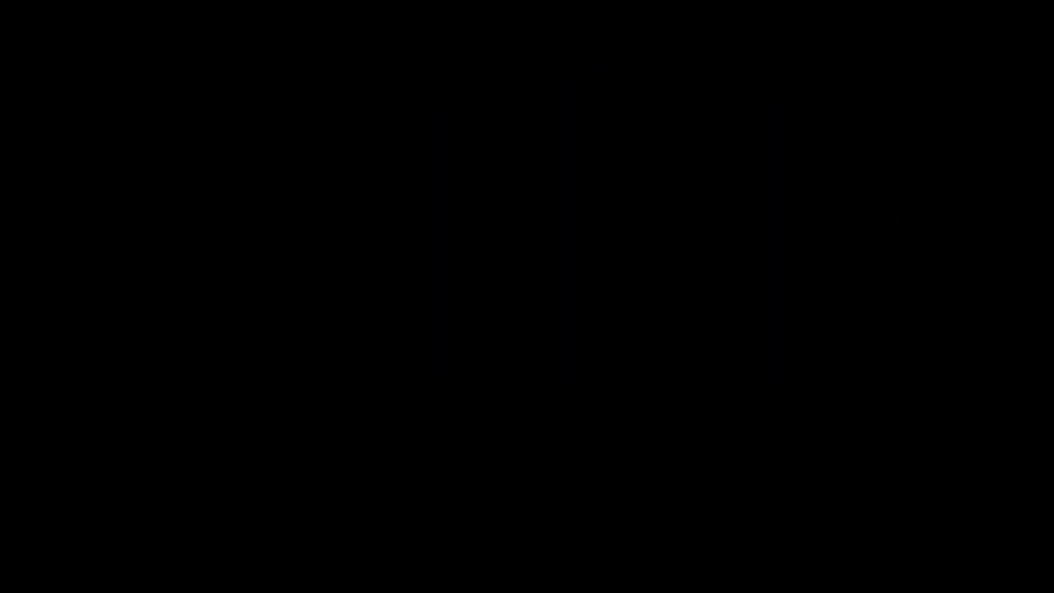
type("openwrt")
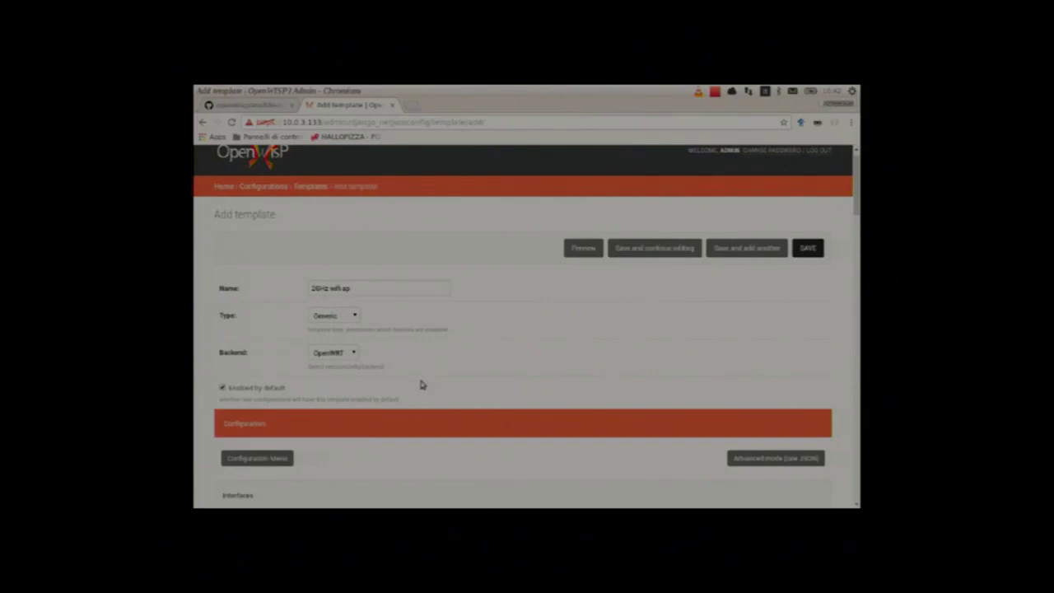
Step: Preview the 2GHz wifi ap template's generated UCI wireless configuration
scroll(575, 266, "up", 1)
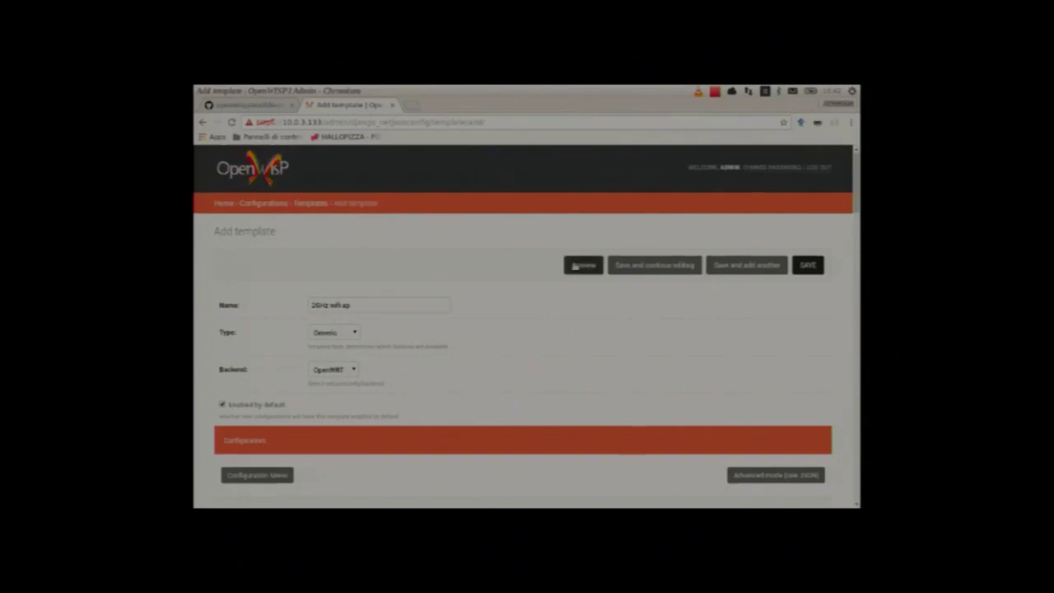
left_click(582, 265)
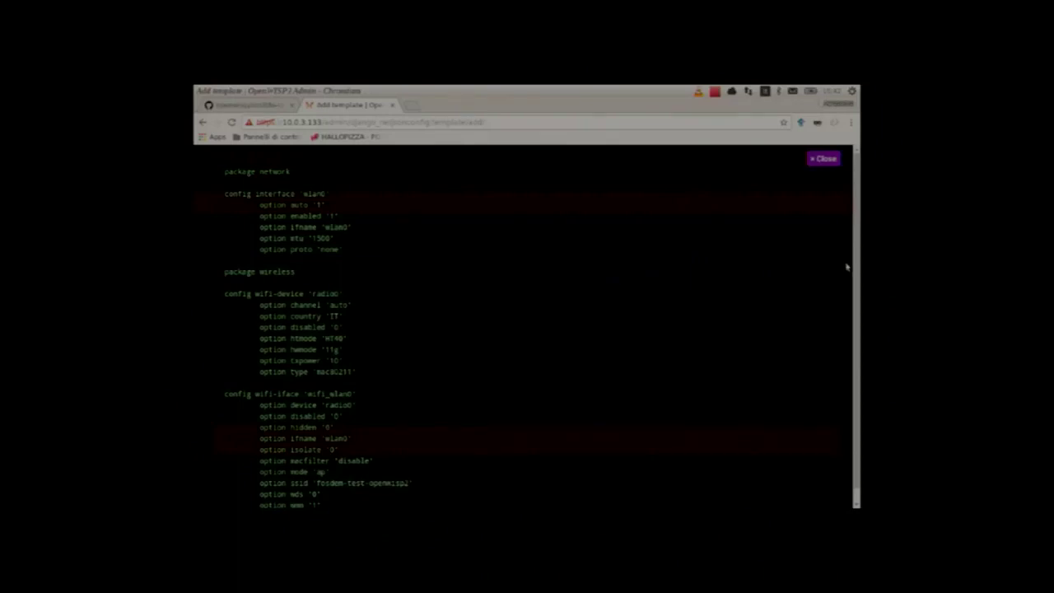
mouse_move(857, 275)
left_mouse_down()
mouse_move(857, 307)
mouse_move(856, 257)
left_mouse_up()
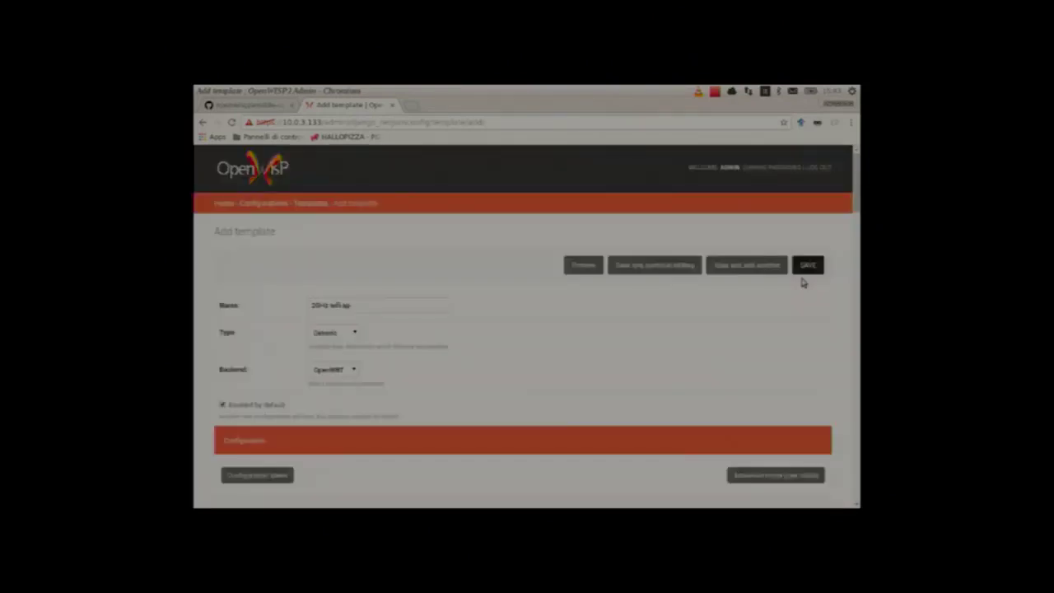
Step: Save the 2GHz wifi ap template and start a new device configuration
left_click(812, 266)
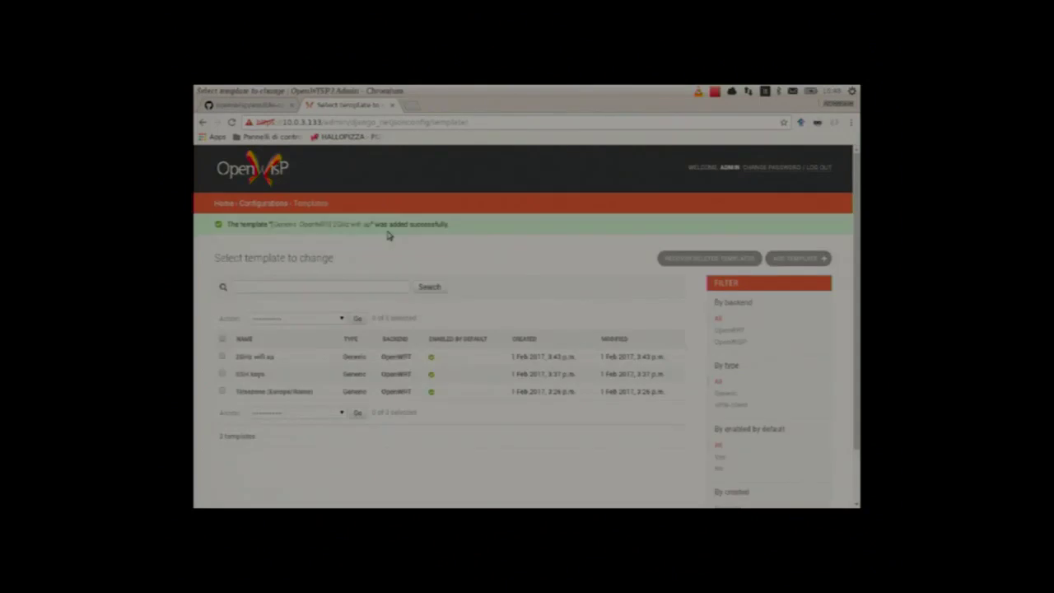
left_click(260, 203)
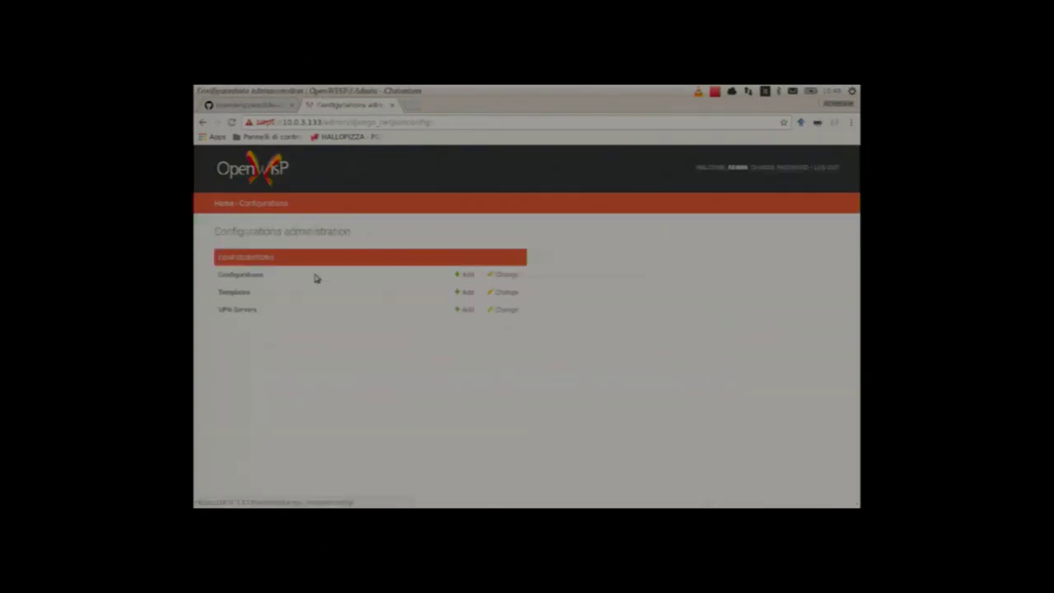
left_click(248, 275)
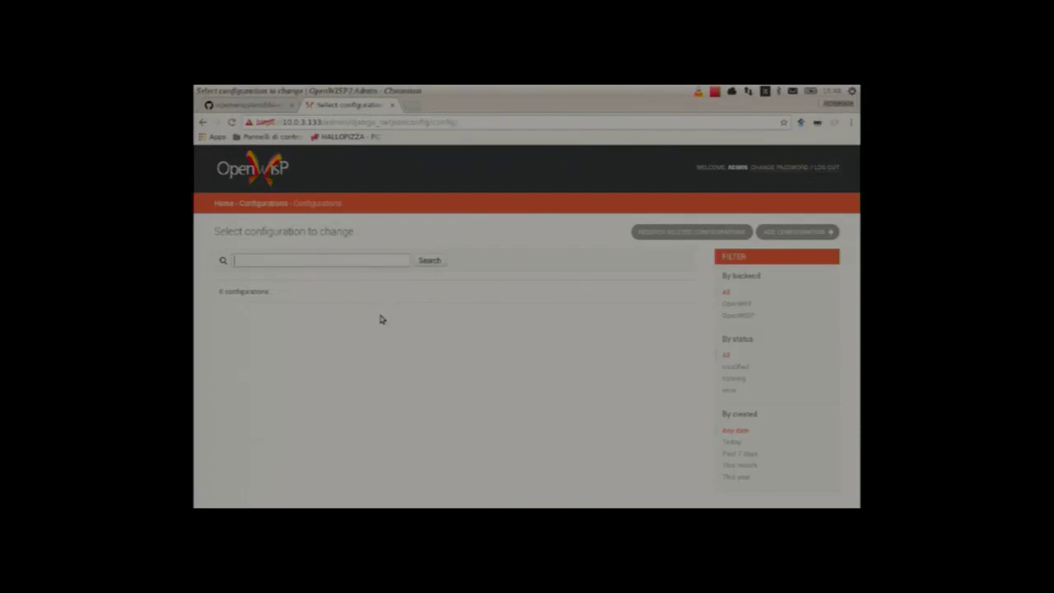
left_click(791, 234)
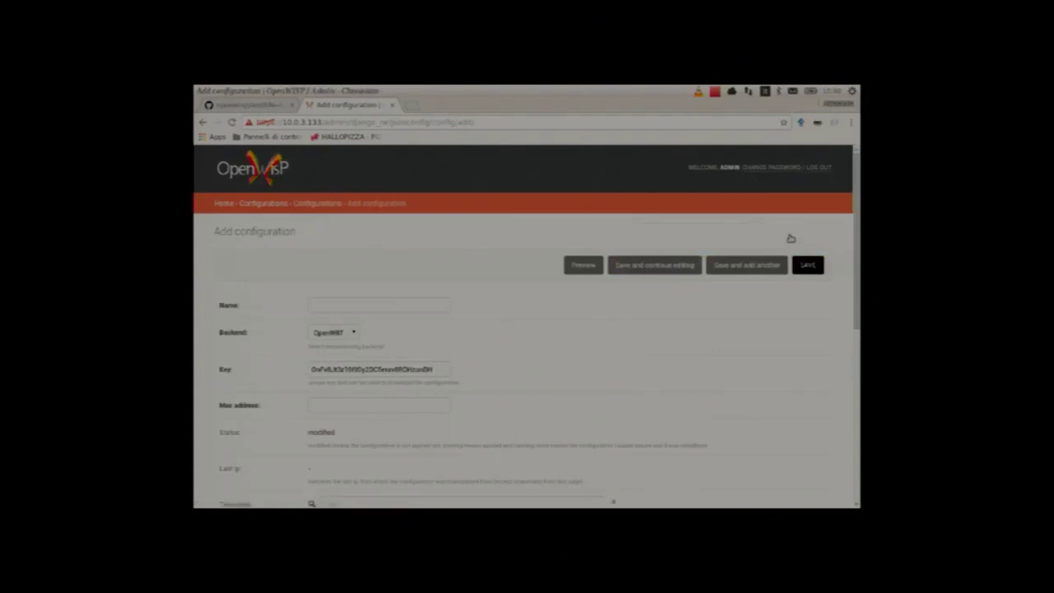
Step: Name the configuration Device1 with MAC address 00:11:22:33:44:55
left_click(405, 304)
type("Demo")
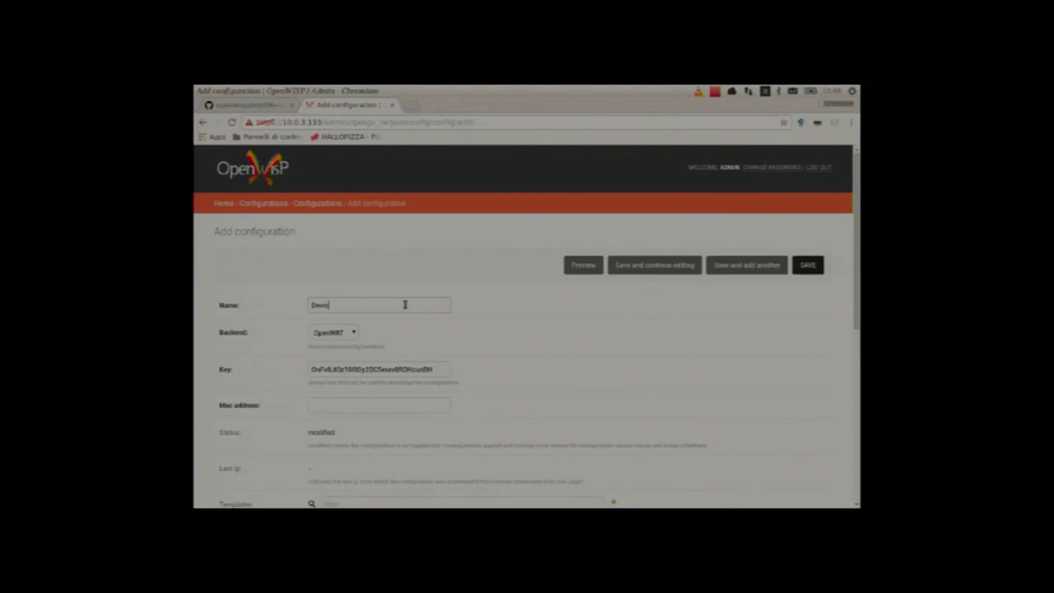
type("e1")
left_click(342, 402)
left_click(345, 418)
scroll(529, 384, "down", 1)
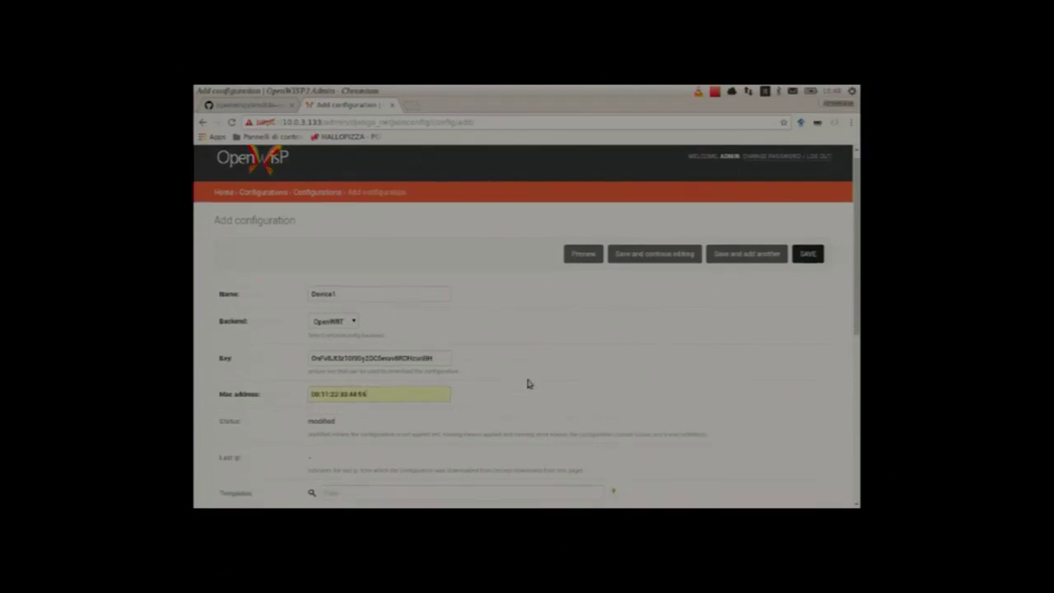
scroll(529, 383, "down", 1)
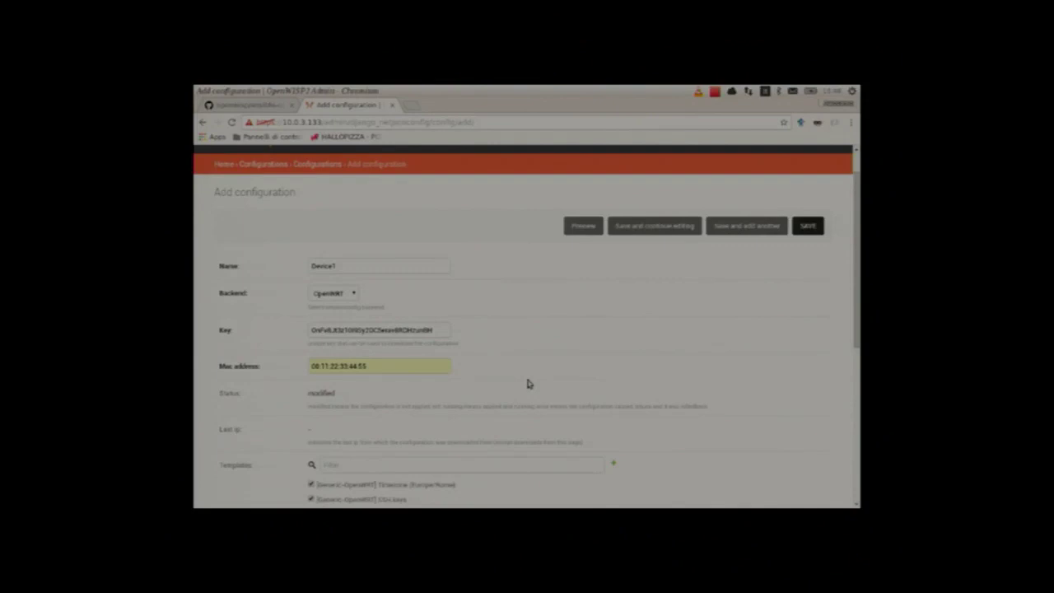
scroll(529, 384, "down", 1)
scroll(529, 384, "down", 1)
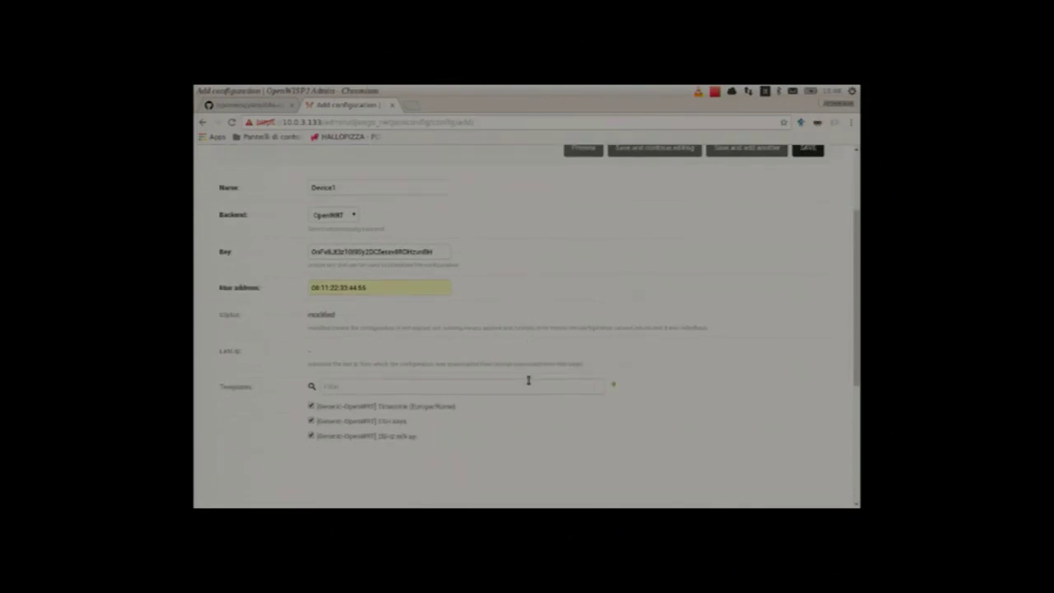
scroll(337, 400, "down", 1)
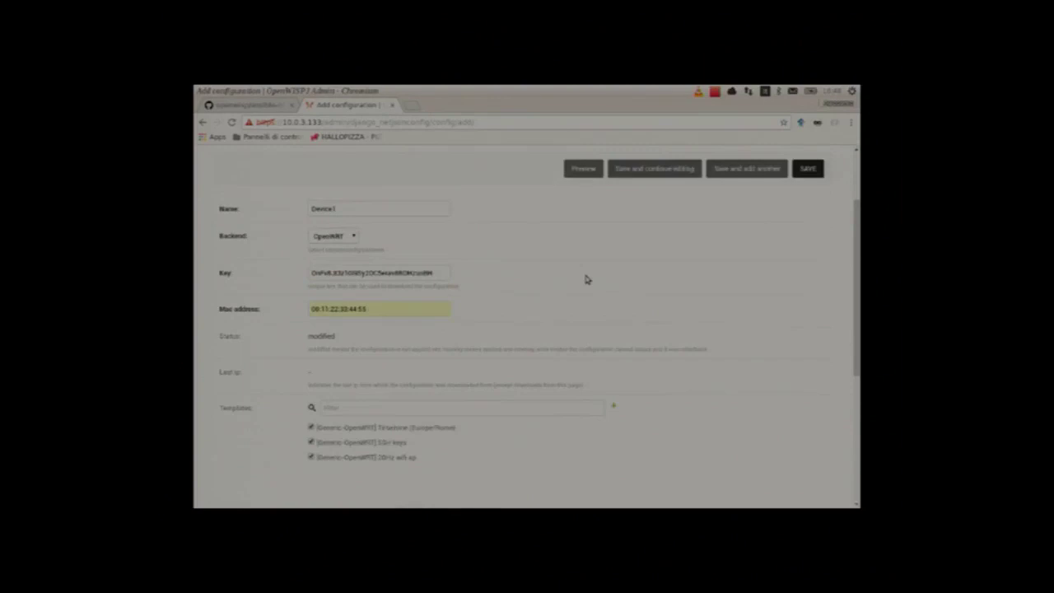
scroll(586, 280, "down", 5)
scroll(586, 281, "up", 1)
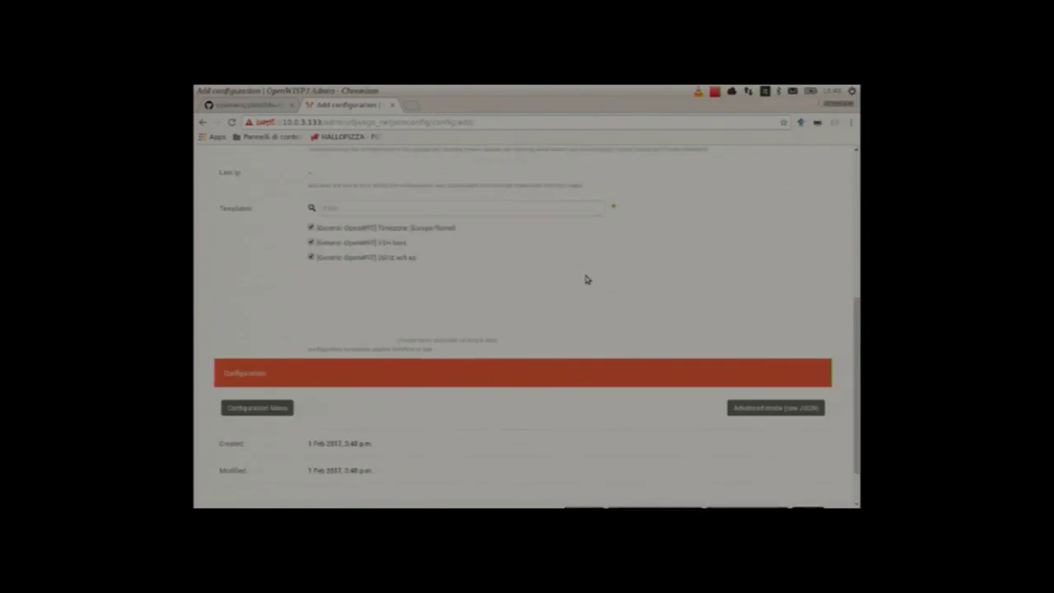
scroll(587, 280, "up", 3)
scroll(587, 277, "up", 3)
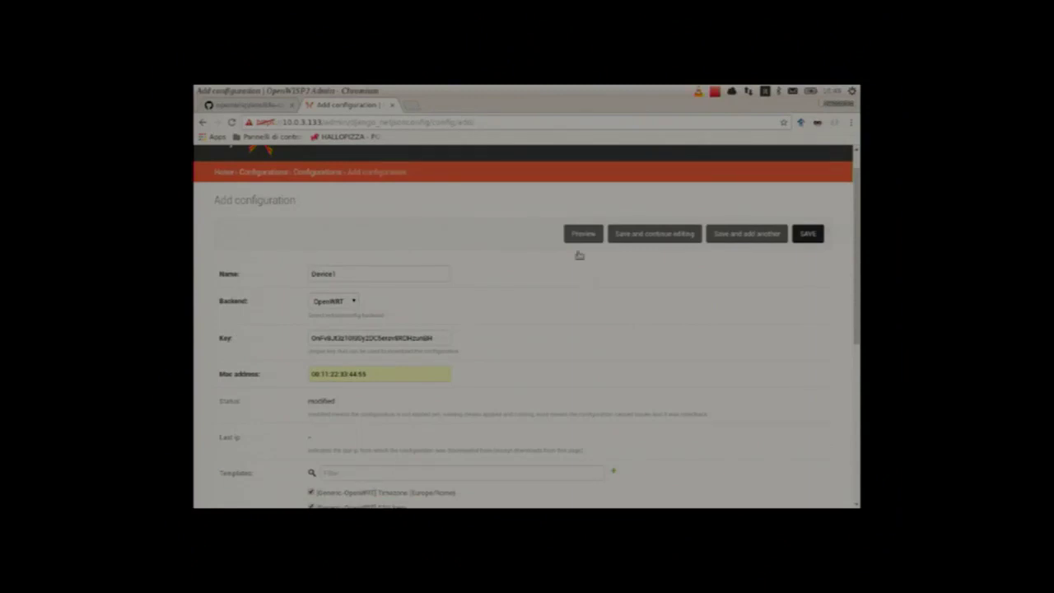
Step: Close the Device1 preview, save the configuration and download Device1.tar.gz
scroll(580, 255, "up", 1)
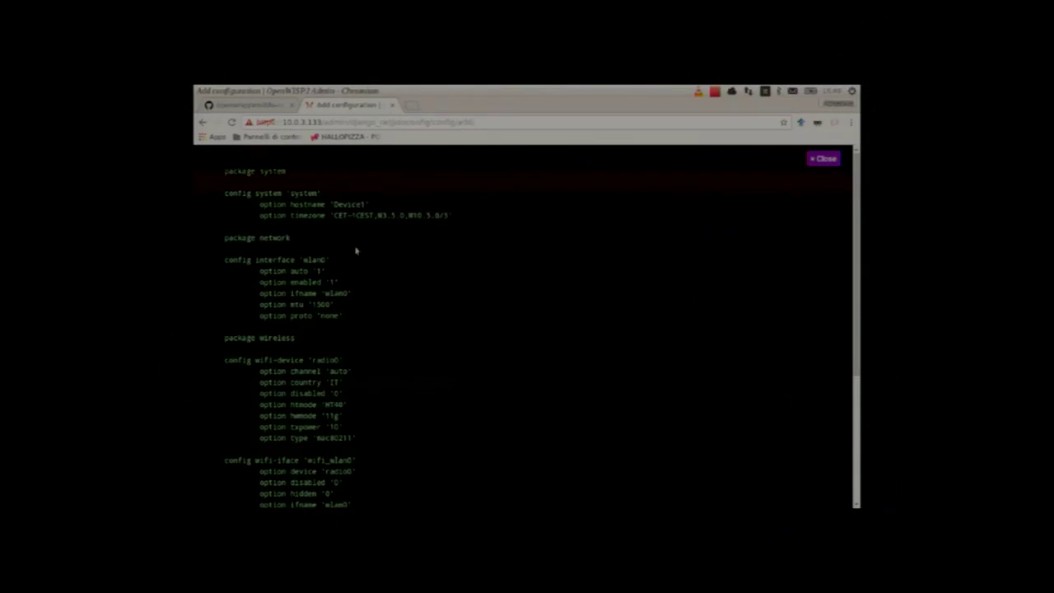
scroll(356, 251, "down", 2)
scroll(356, 250, "down", 2)
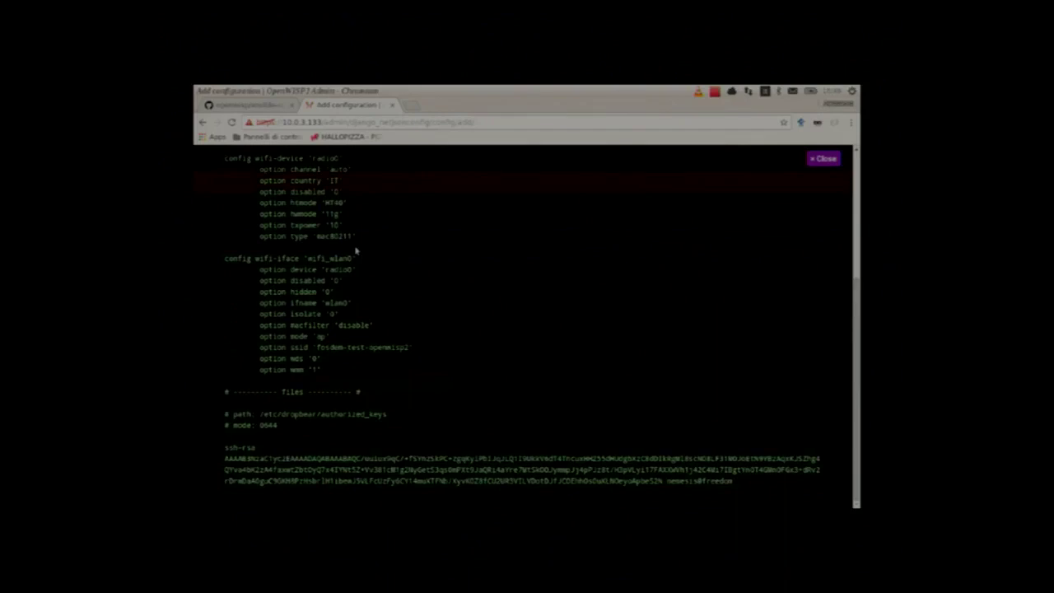
key("Escape")
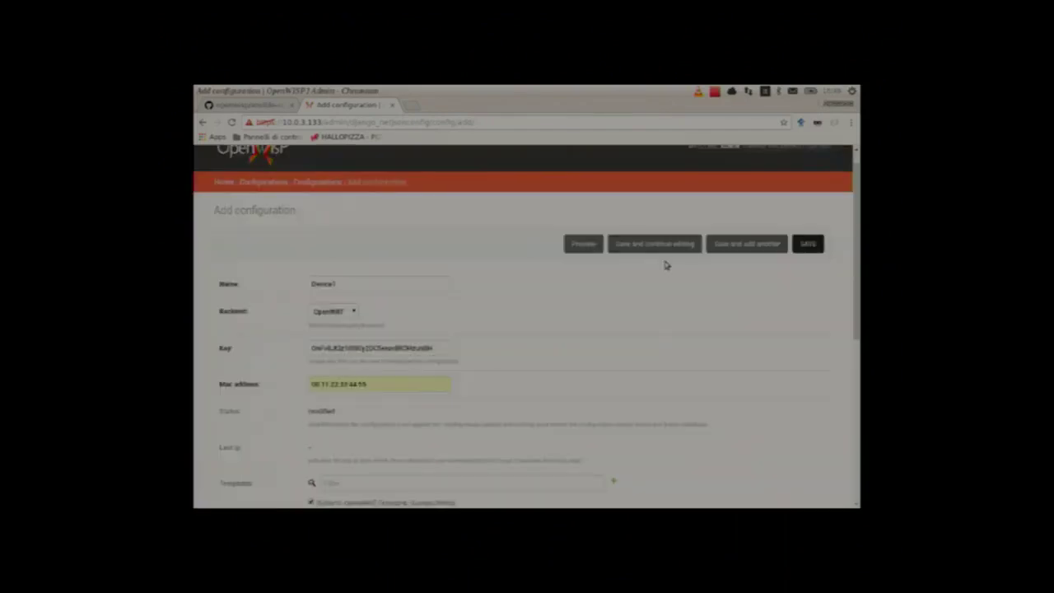
left_click(664, 249)
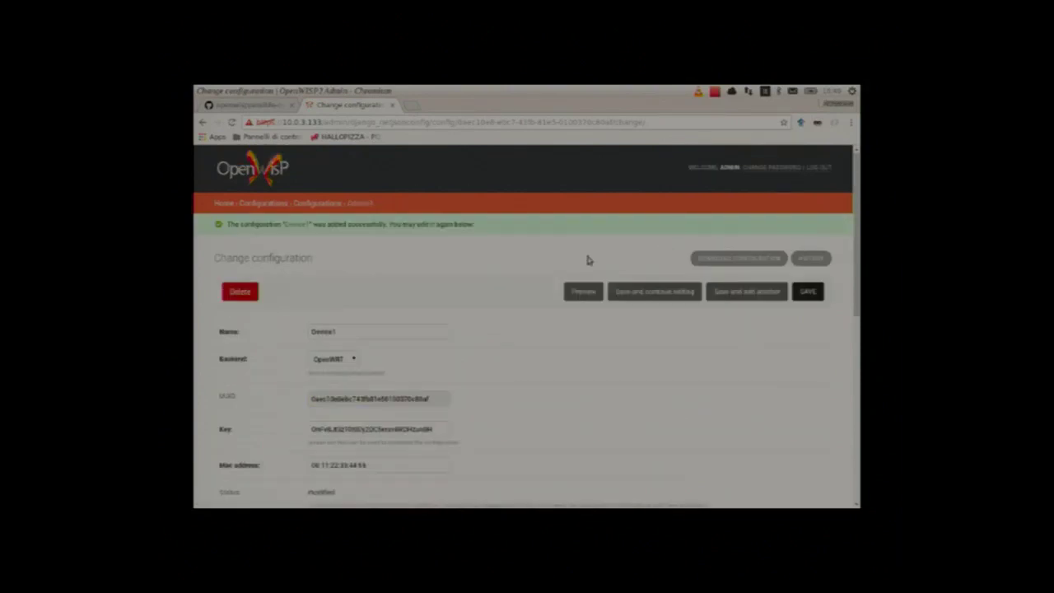
left_click(709, 262)
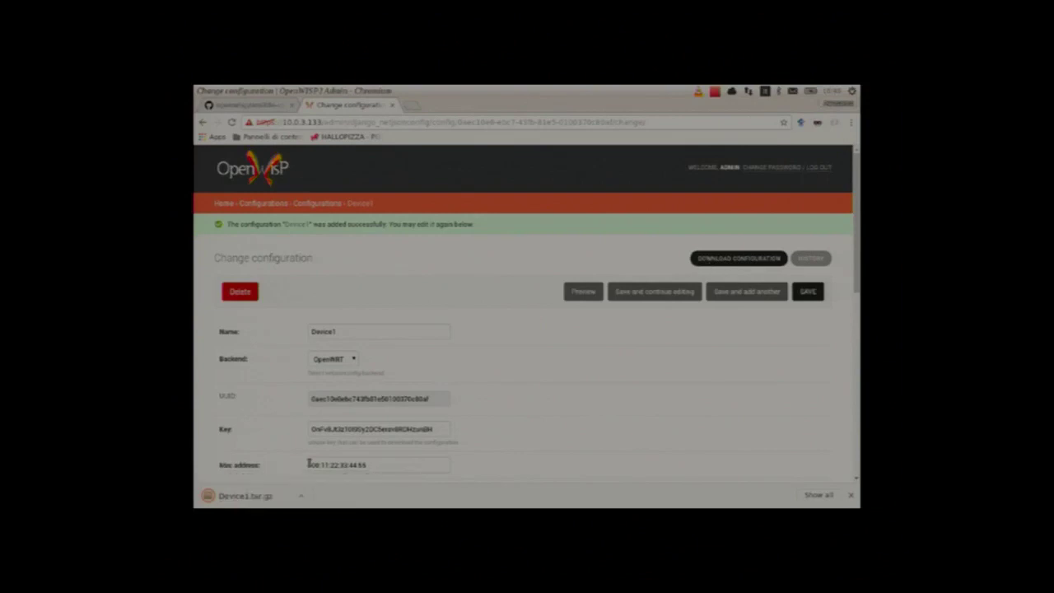
Step: Open Device1.tar.gz, browse etc/config, then open the etc/dropbear folder
left_click(270, 499)
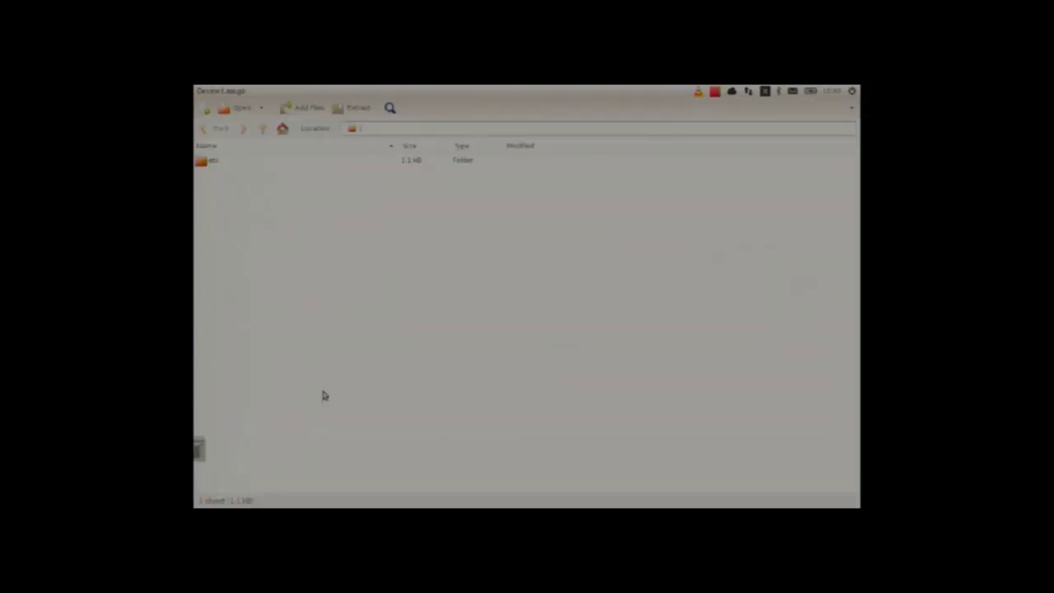
double_click(213, 163)
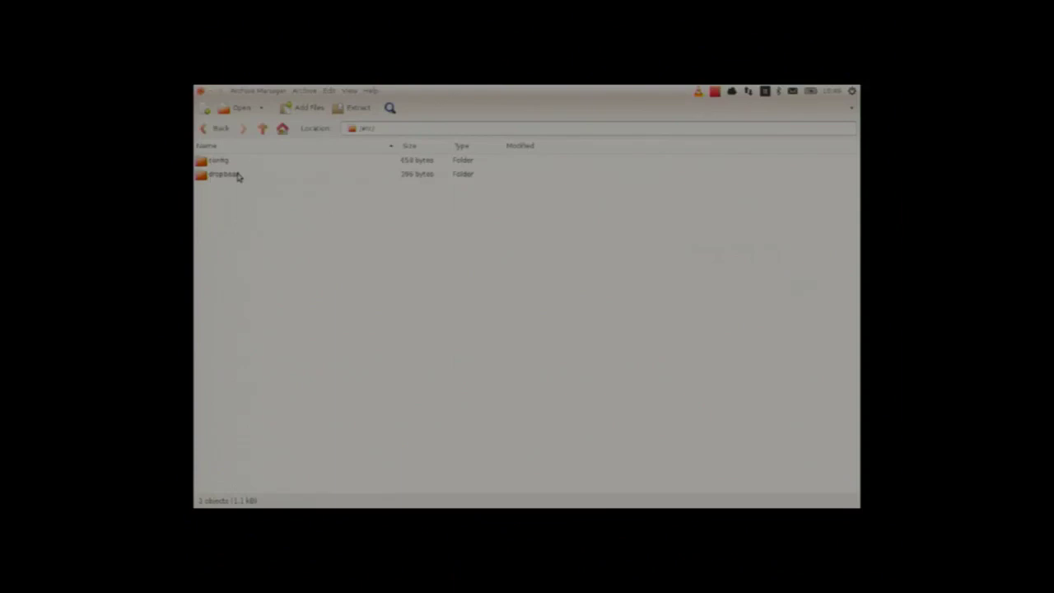
double_click(238, 176)
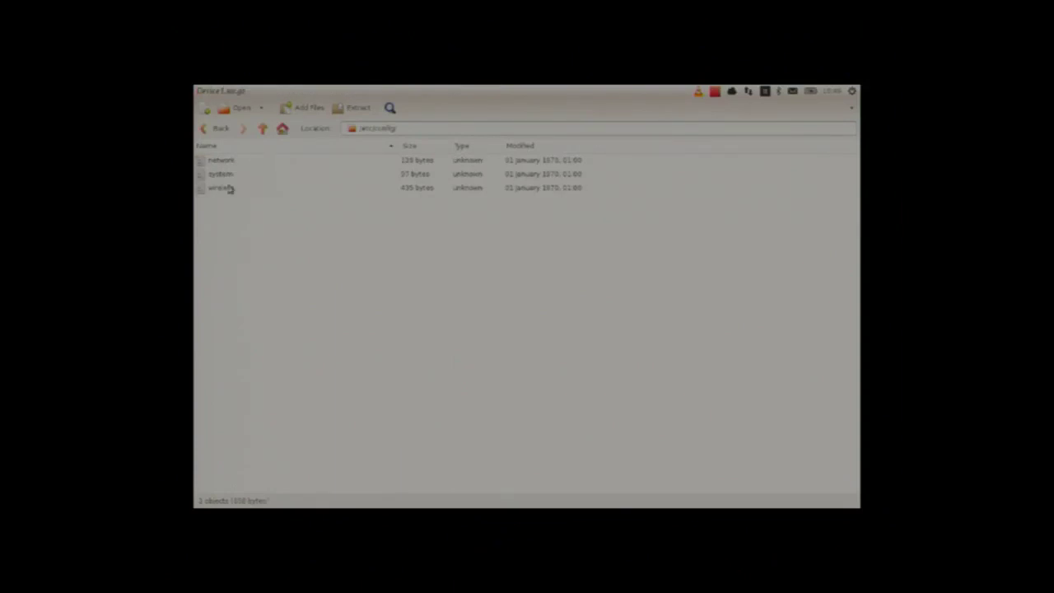
left_click(216, 129)
left_click(223, 174)
double_click(223, 174)
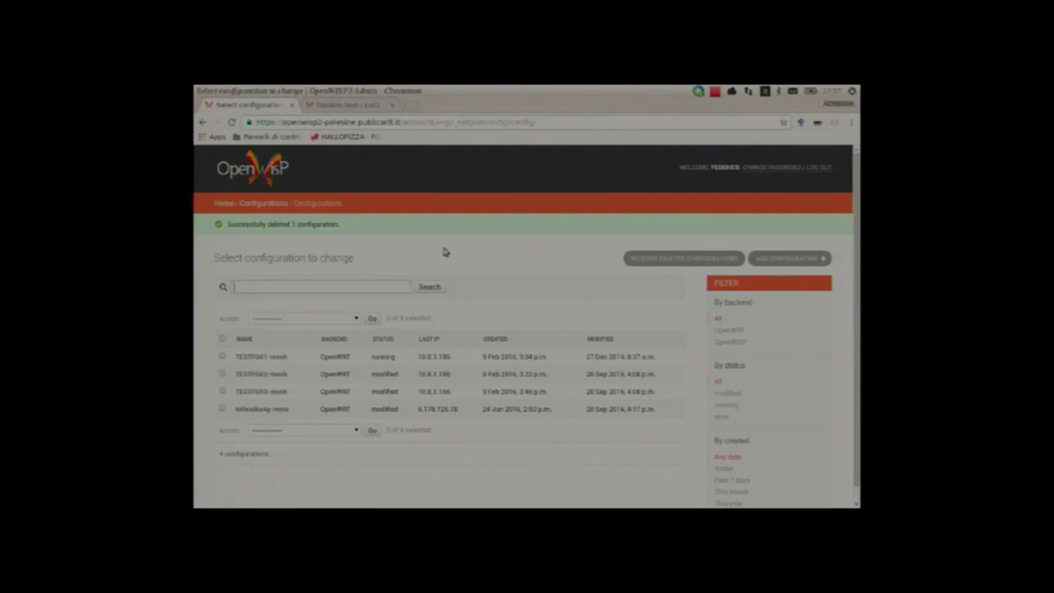
Step: Browse the Templates and Configurations lists, then switch to the router's LuCI login page
left_click(261, 203)
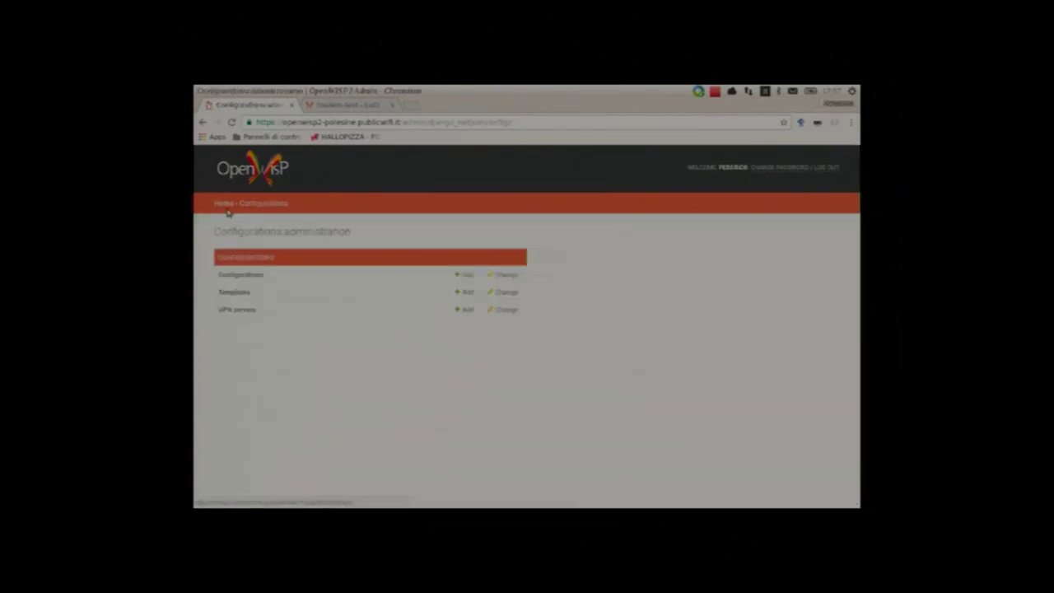
left_click(292, 295)
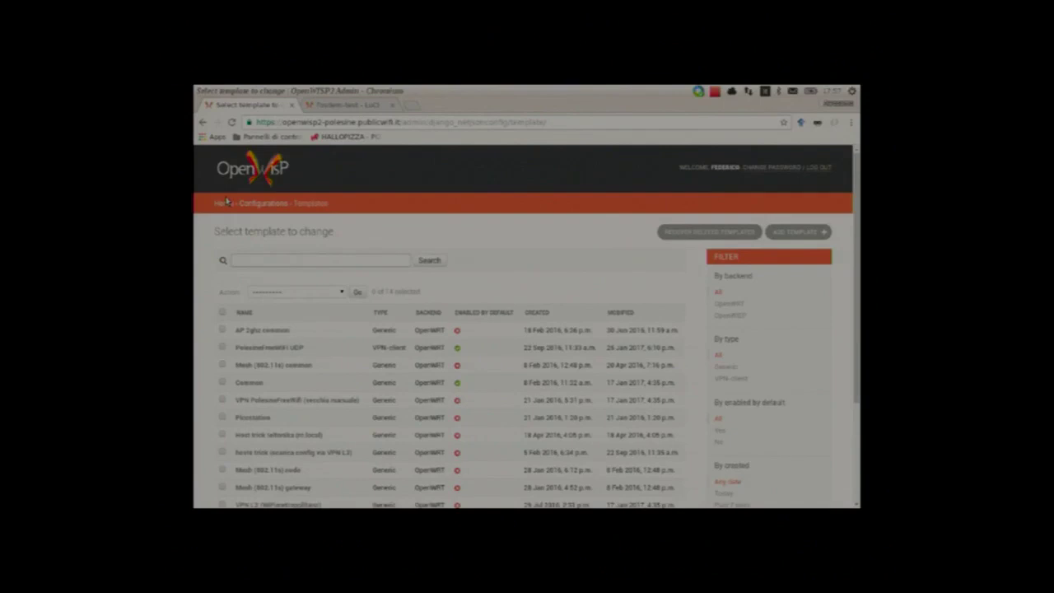
left_click(262, 203)
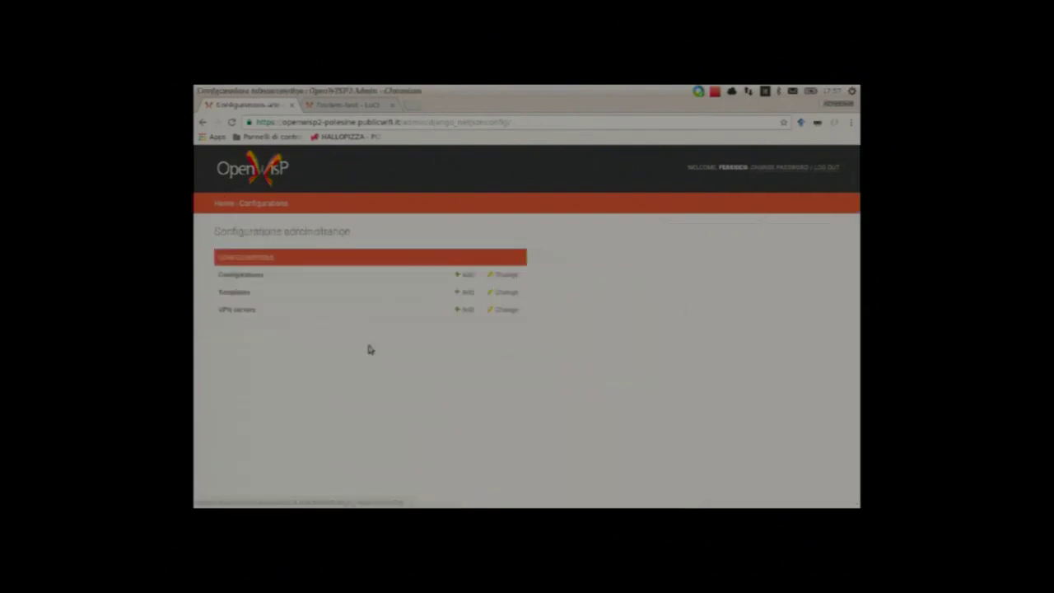
left_click(258, 276)
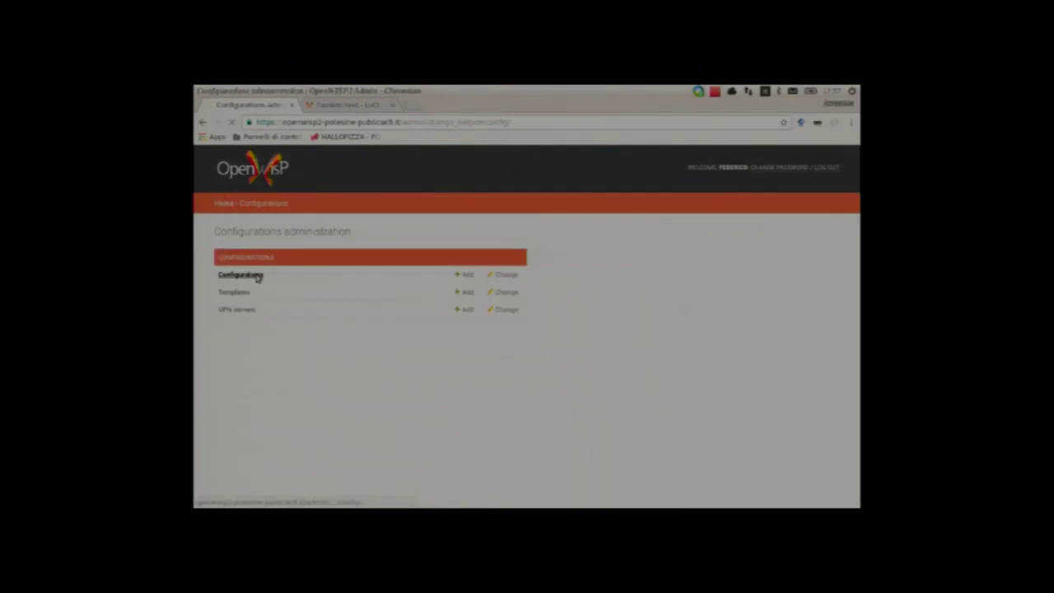
left_click(358, 104)
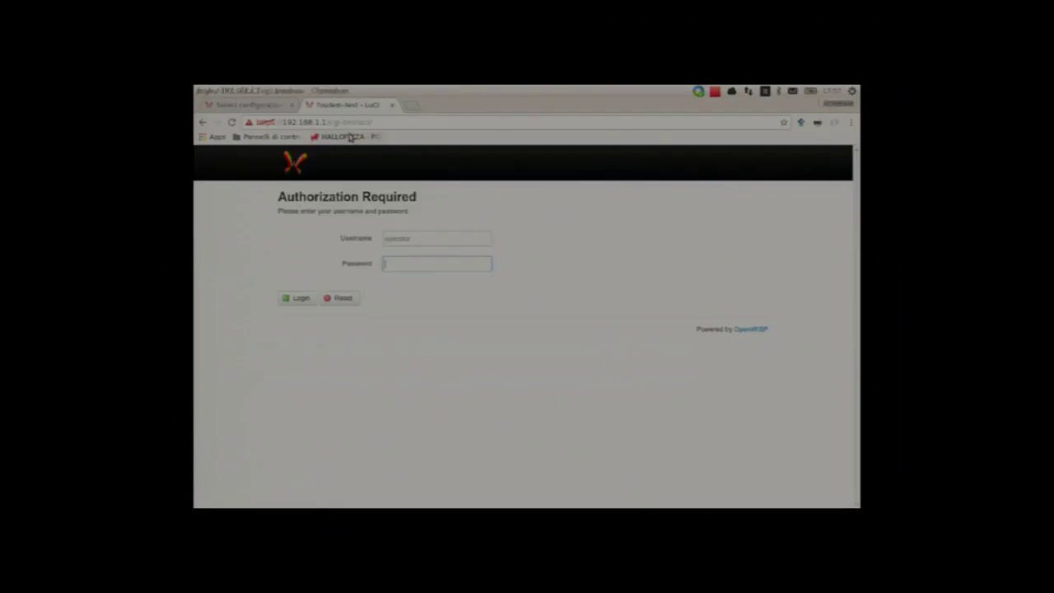
Step: Log in to LuCI with the router password and change the LAN protocol from Static IP to DHCP client
type("•••")
key("Return")
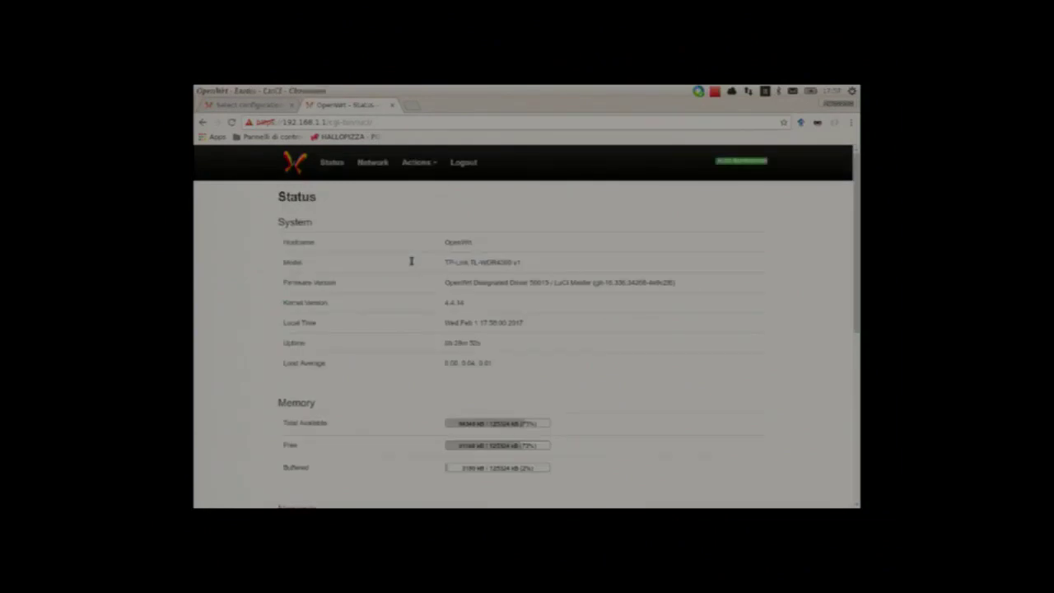
left_click(374, 169)
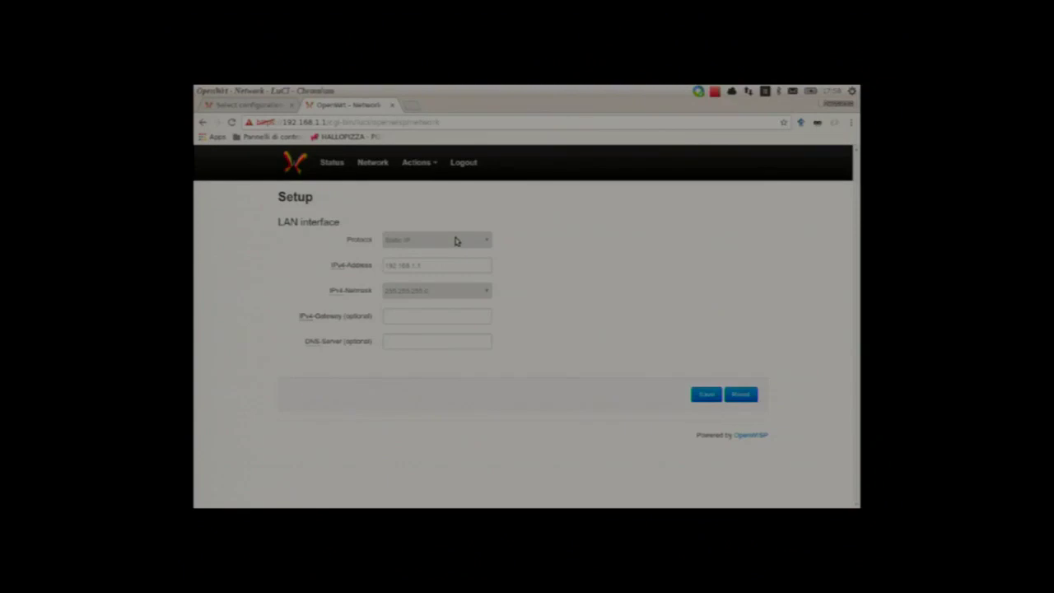
left_click(456, 241)
left_click(452, 262)
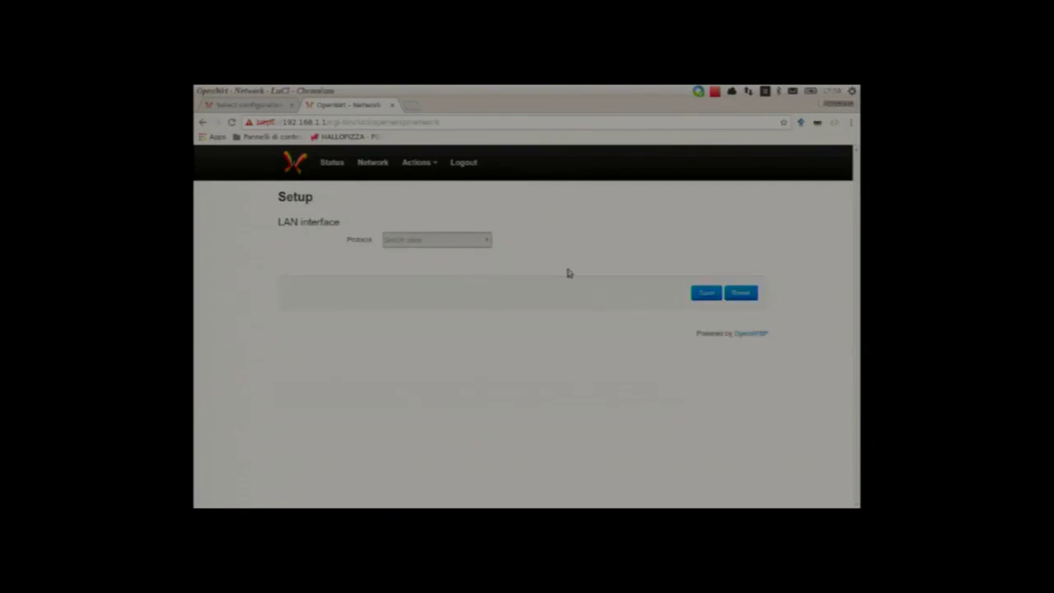
left_click(706, 294)
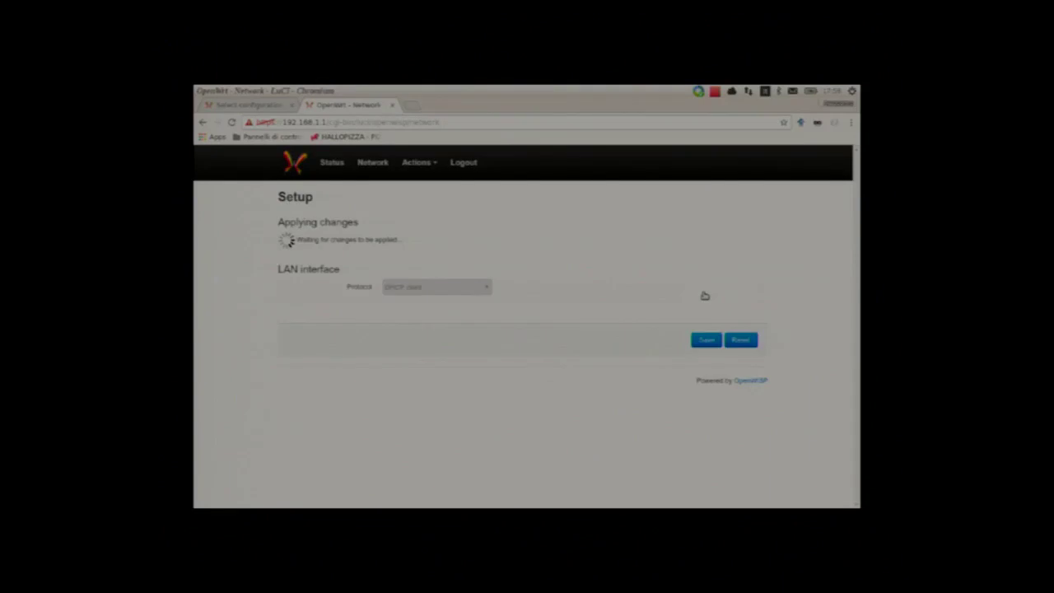
key("alt+Tab")
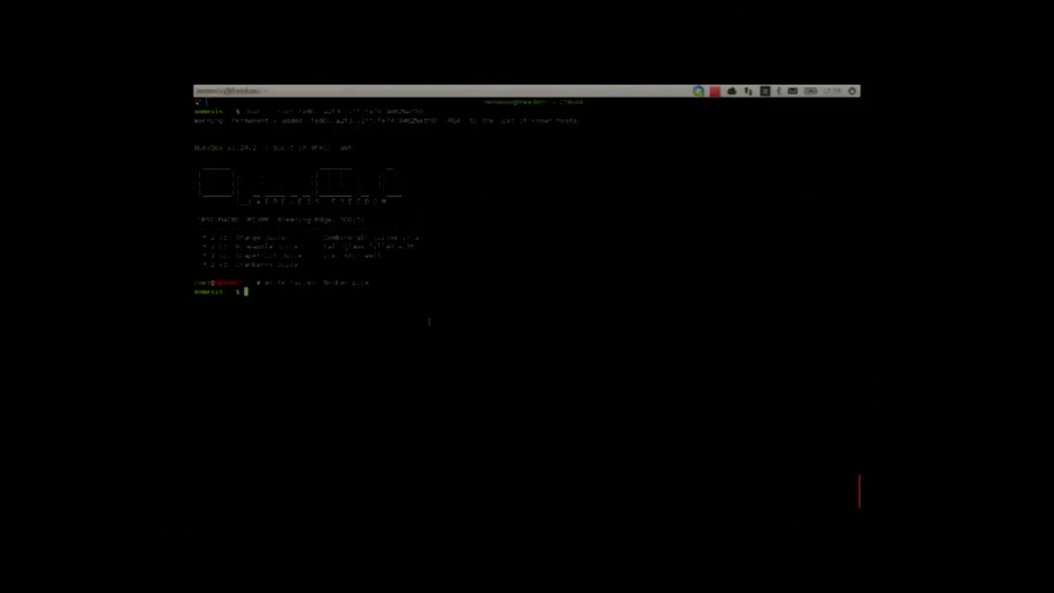
Step: Reconnect to the router over SSH and follow its system log with logread
key("Up")
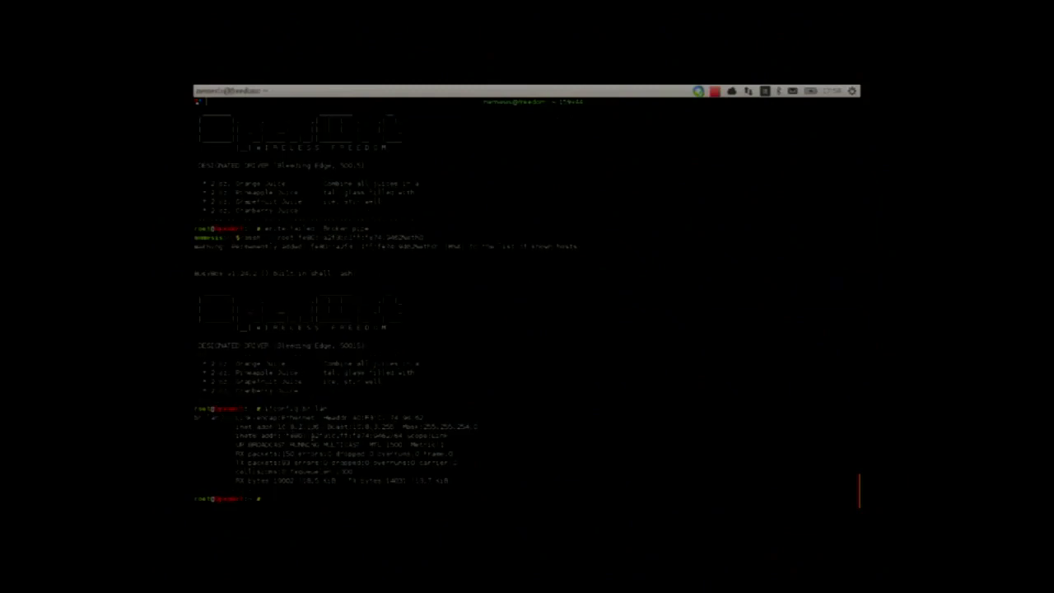
type("logread -")
key("Return")
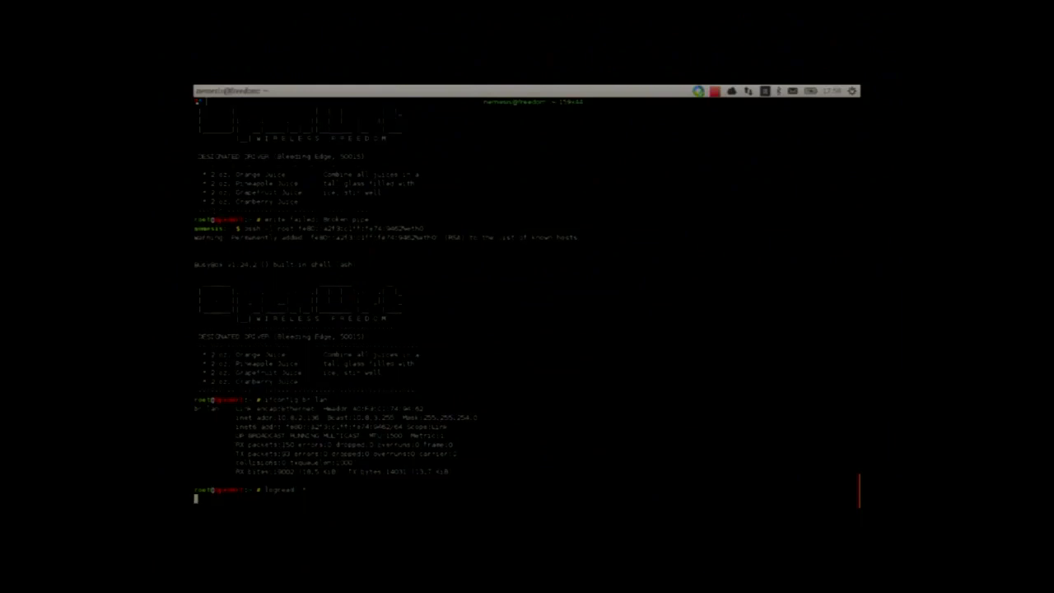
key("Return")
key("Return")
key("Return")
key("Return")
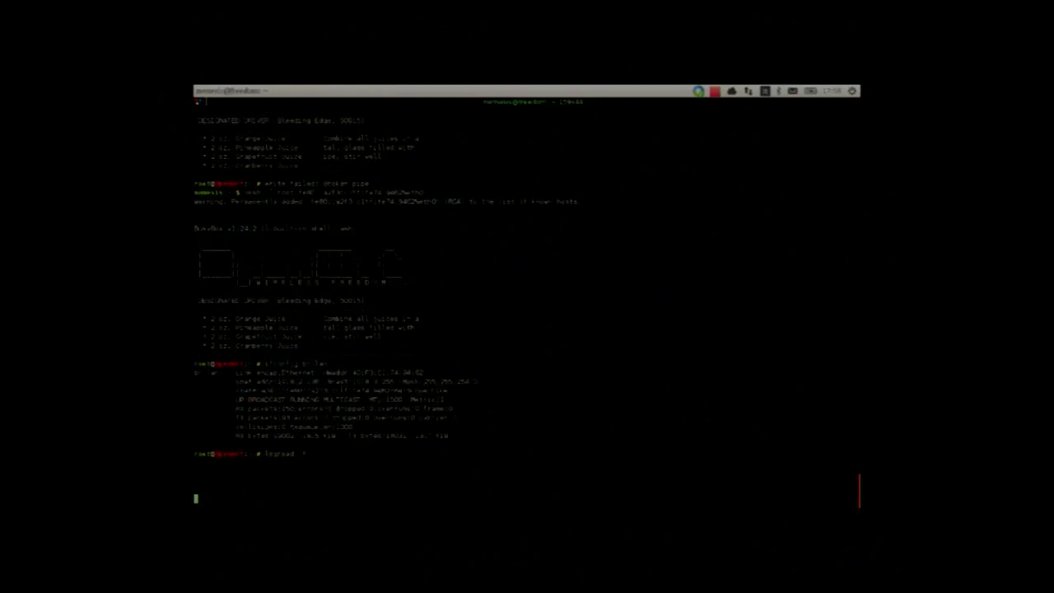
key("Return")
key("Return")
key("Return")
key("Return")
key("Return")
key("Return")
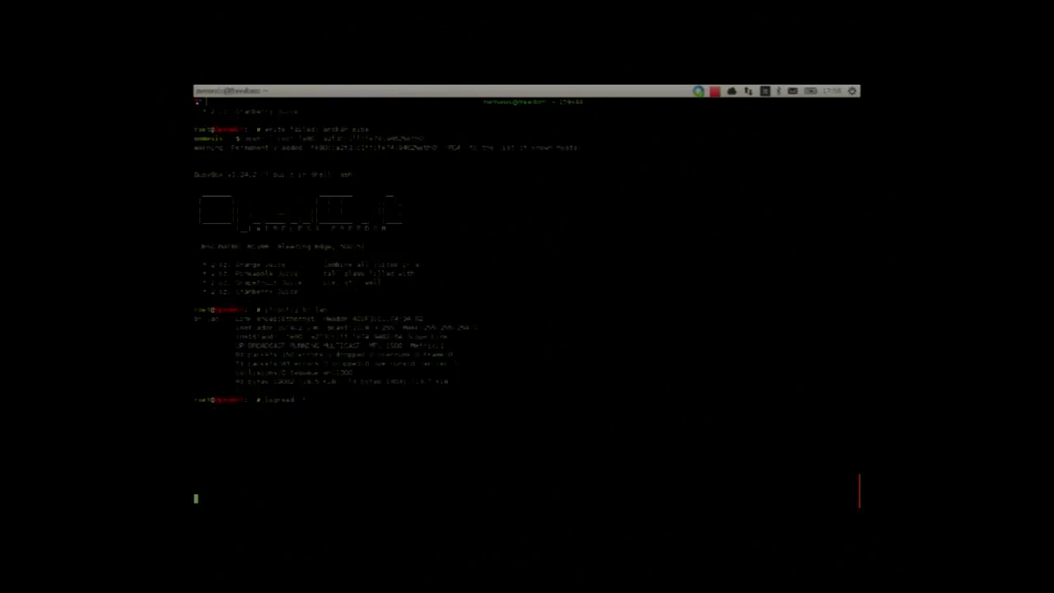
key("alt+Tab")
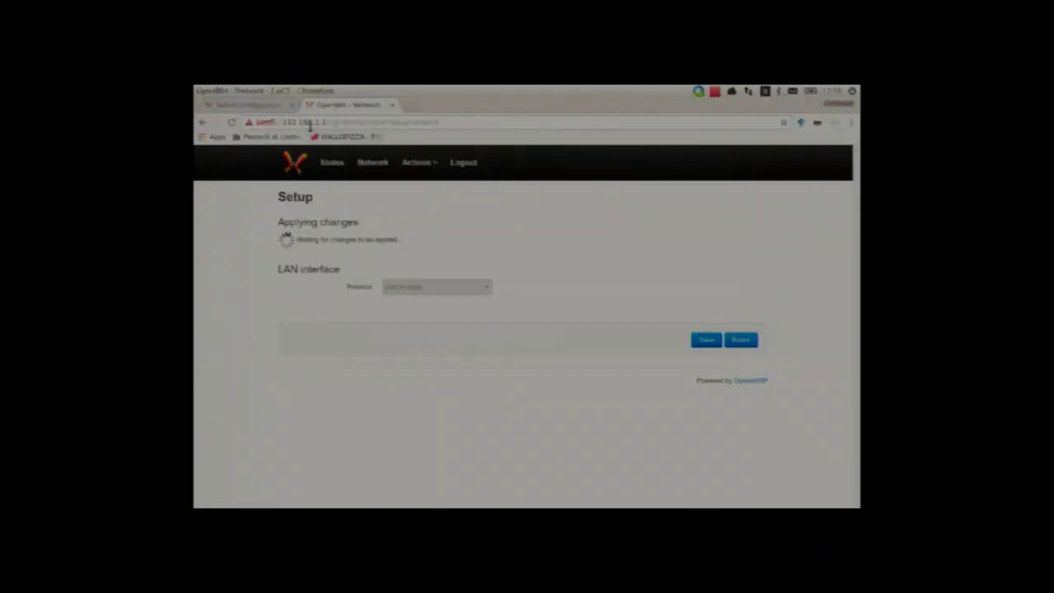
Step: Load LuCI at the router's new DHCP address and log in with the router password
left_click(311, 123)
type("addr:10.8.2.134")
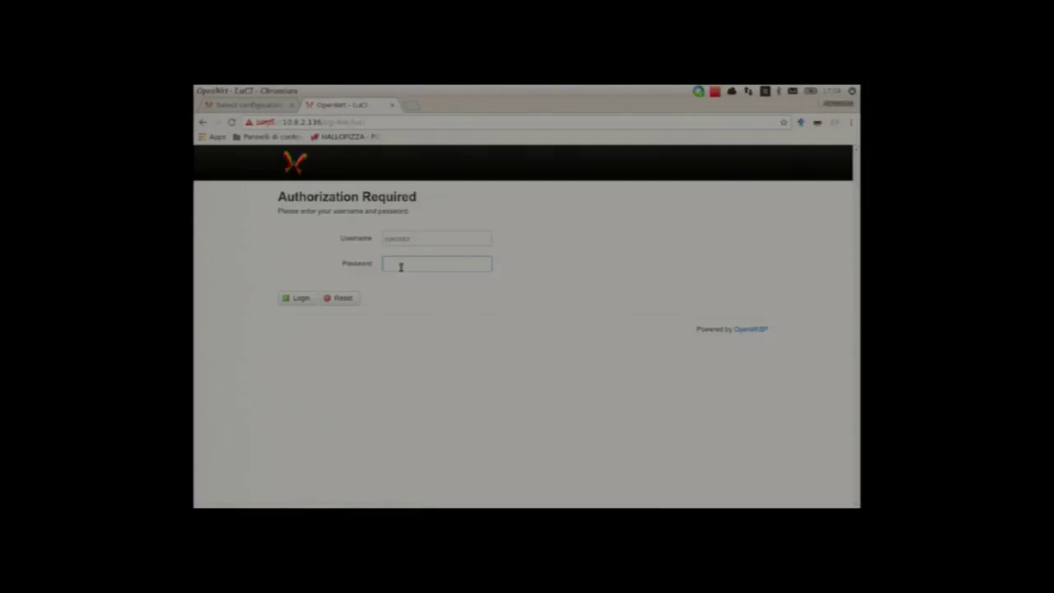
type("adm")
key("Return")
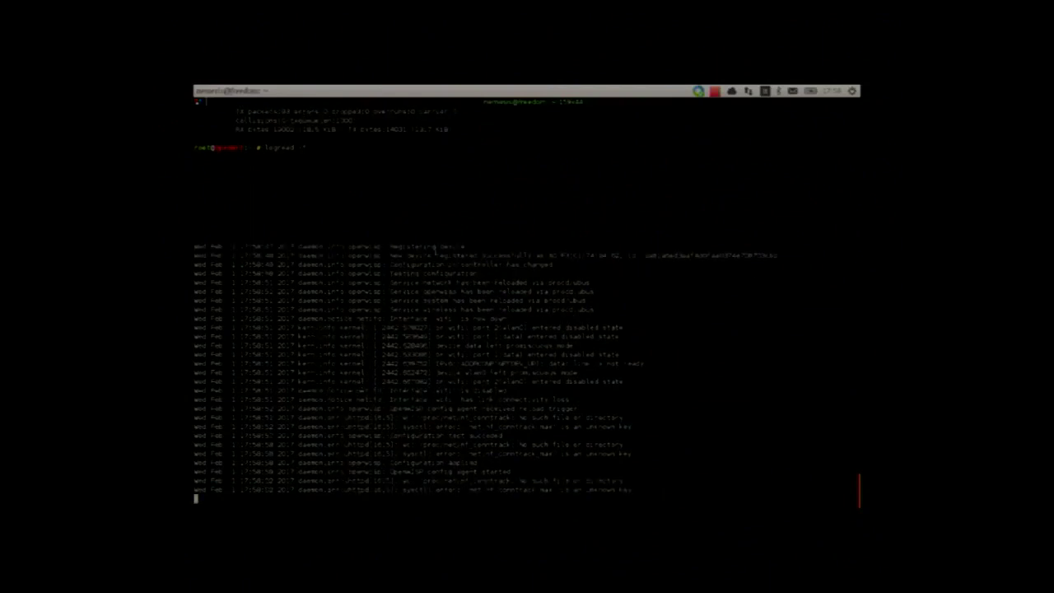
double_click(585, 255)
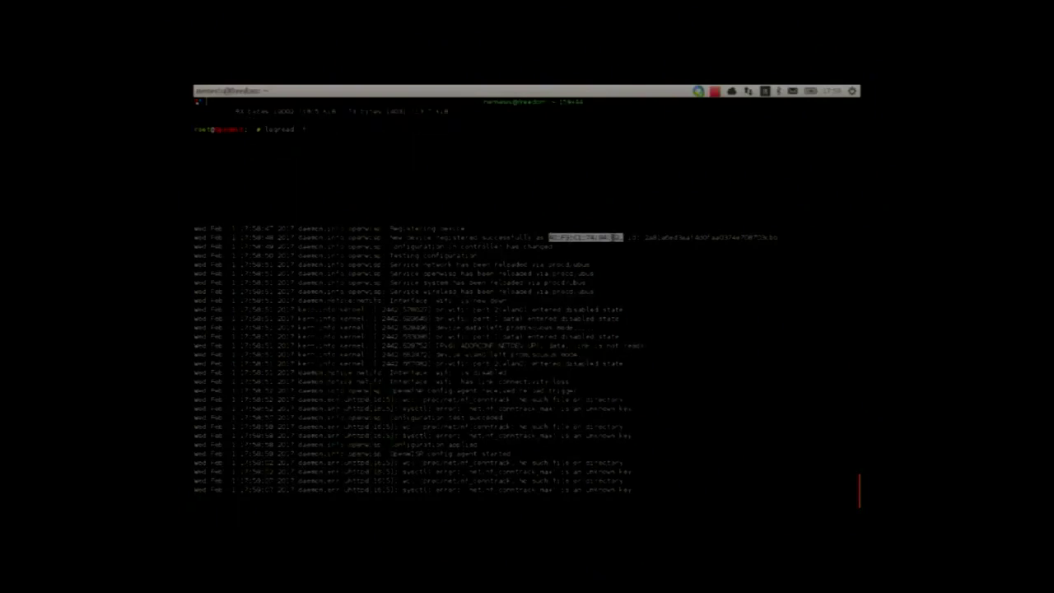
left_click(618, 238)
left_click_drag(620, 238, 550, 238)
double_click(664, 220)
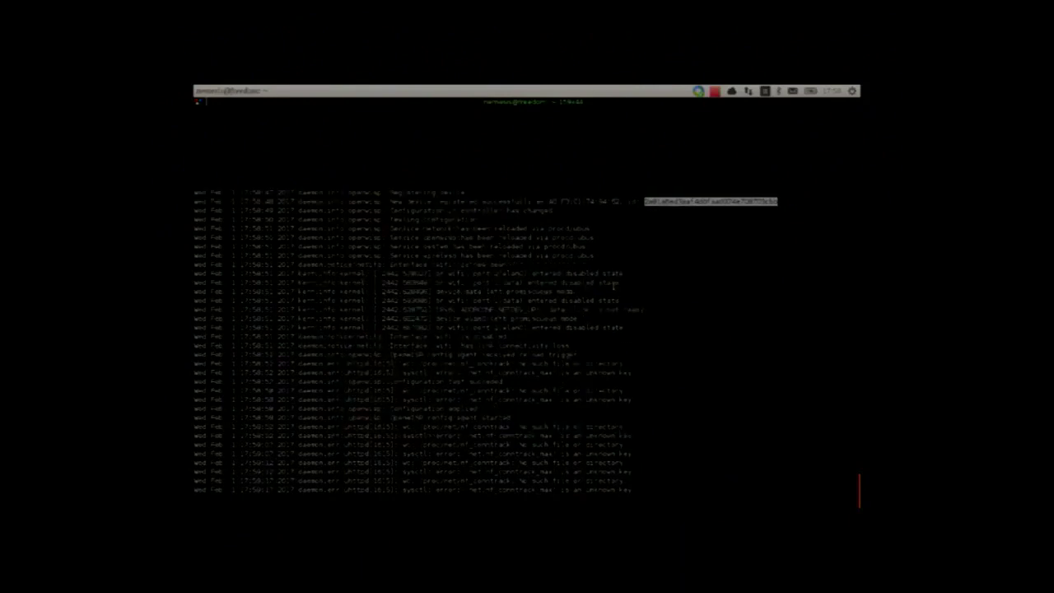
left_click(614, 286)
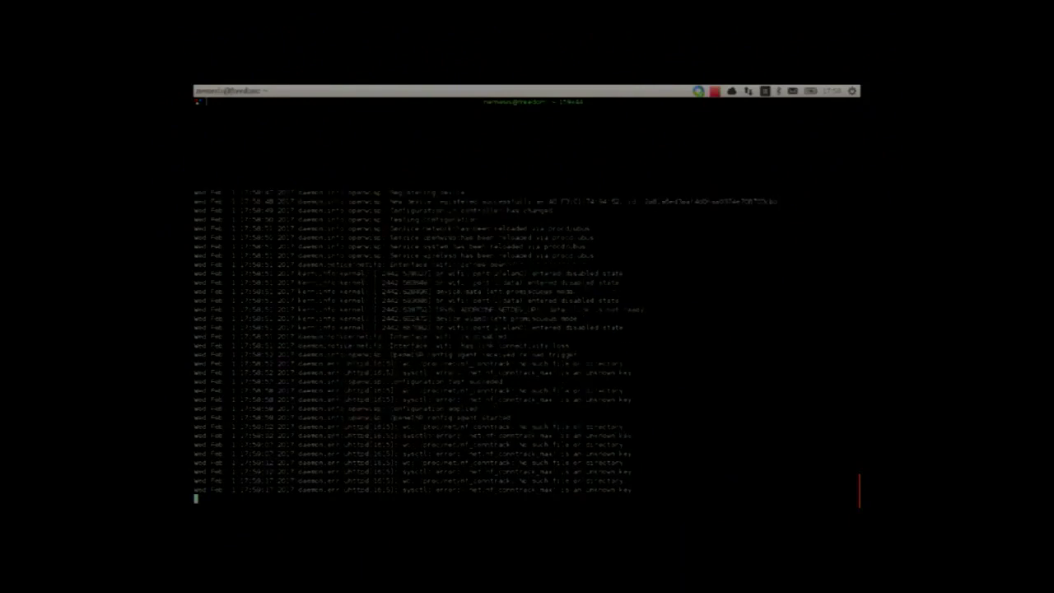
key("ctrl+c")
type("vim /etc/config/openwisp")
key("Return")
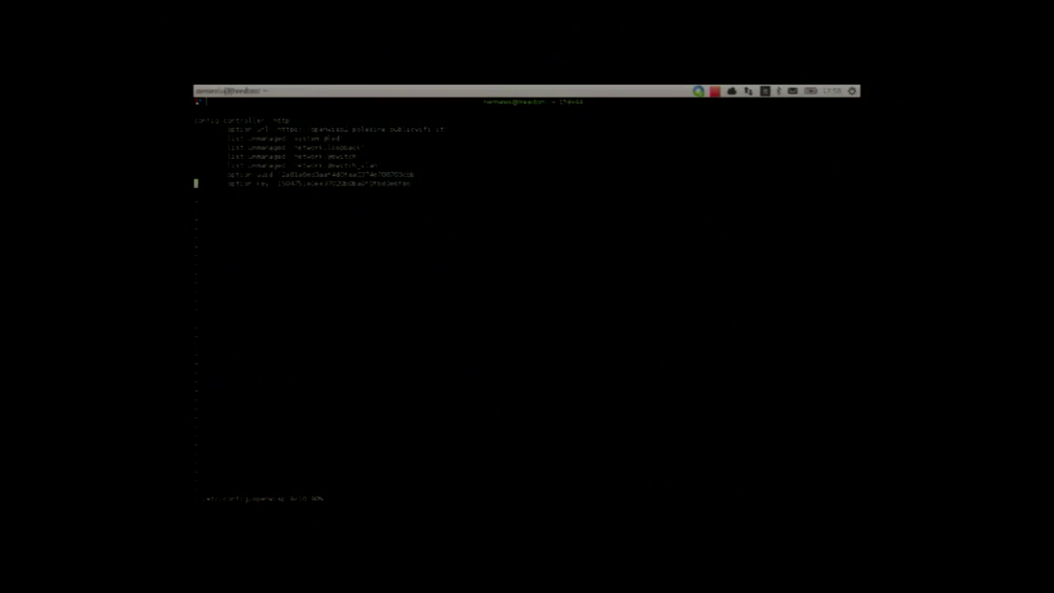
left_click(251, 175)
left_click(392, 175)
left_click(278, 175)
key("colon")
key("Return")
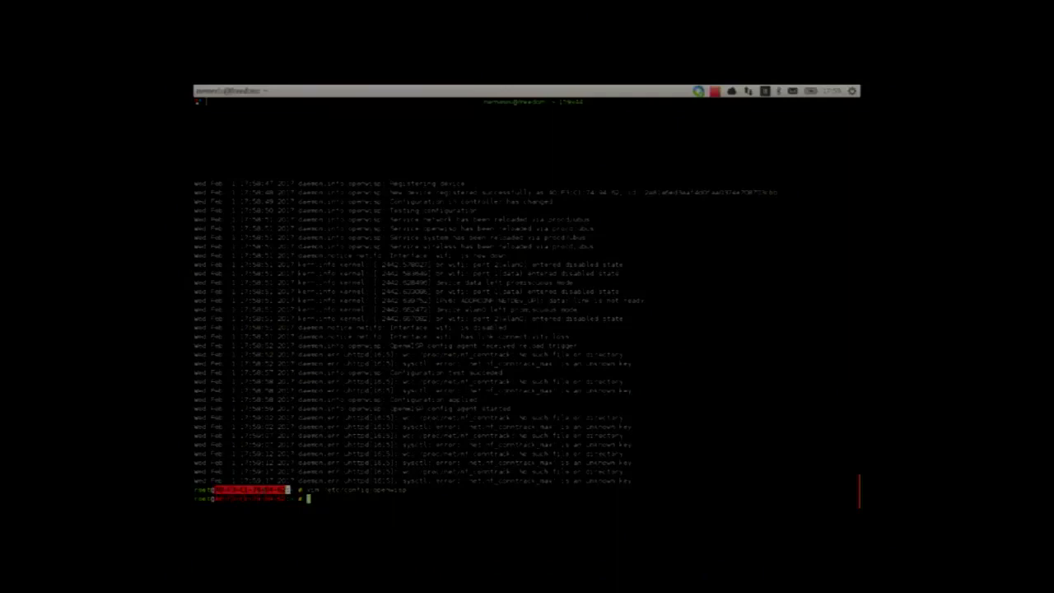
Step: Reload the OpenWISP configurations list and open the newly registered router's configuration
key("alt+Tab")
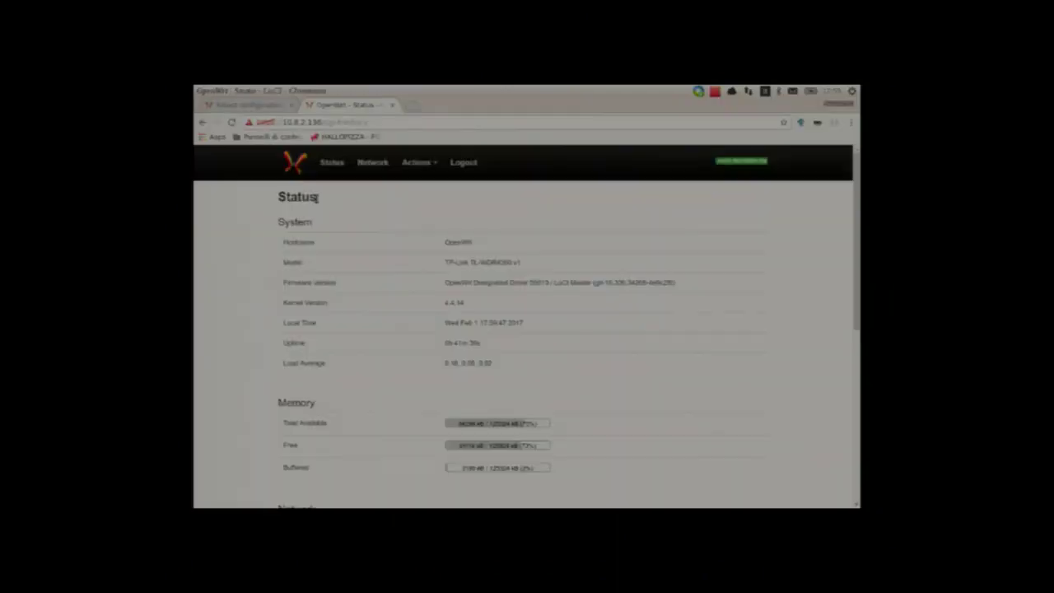
key("ctrl+Tab")
key("F5")
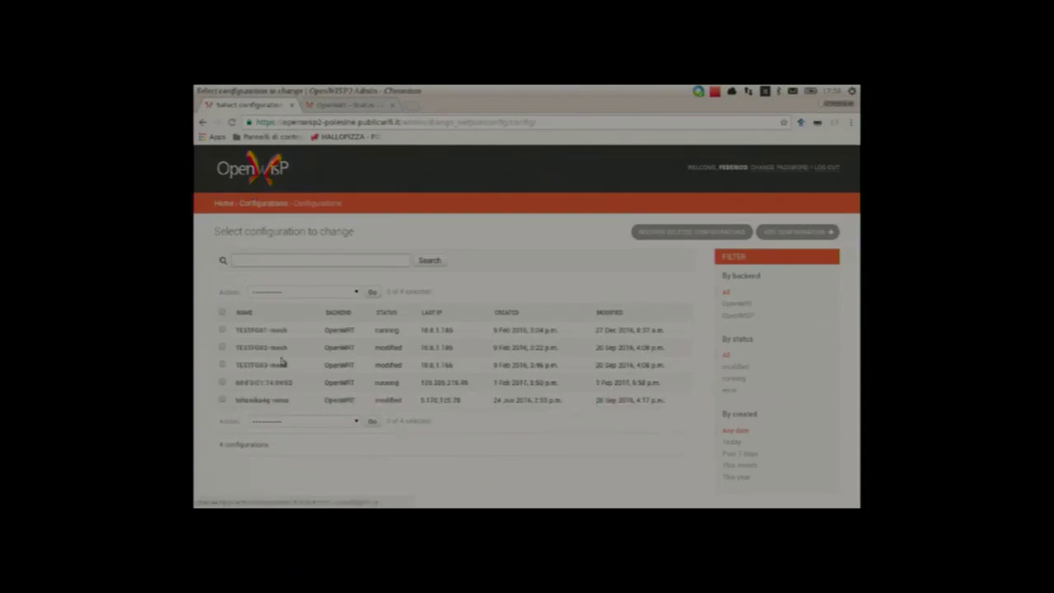
left_click(273, 384)
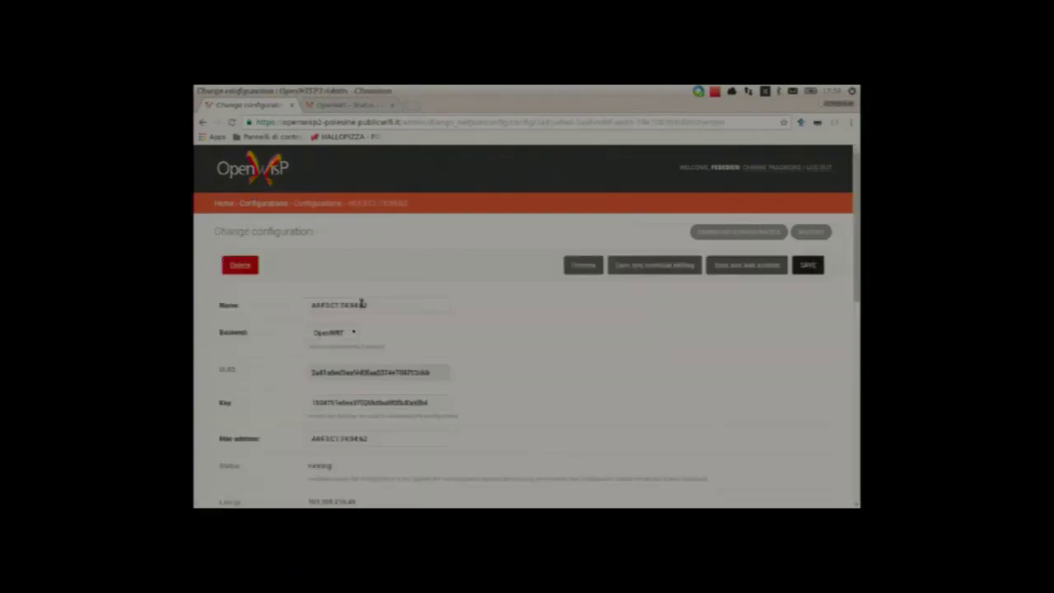
Step: Replace the MAC-based configuration name with kisten-tm
left_click(363, 304)
key("ctrl+a")
type("kisten-tm")
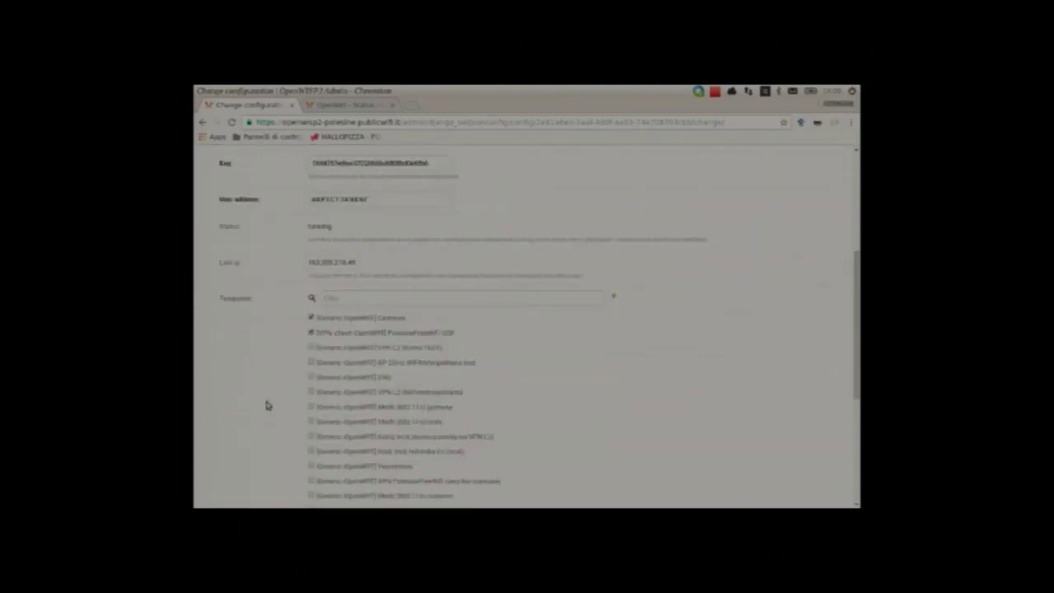
scroll(405, 361, "down", 2)
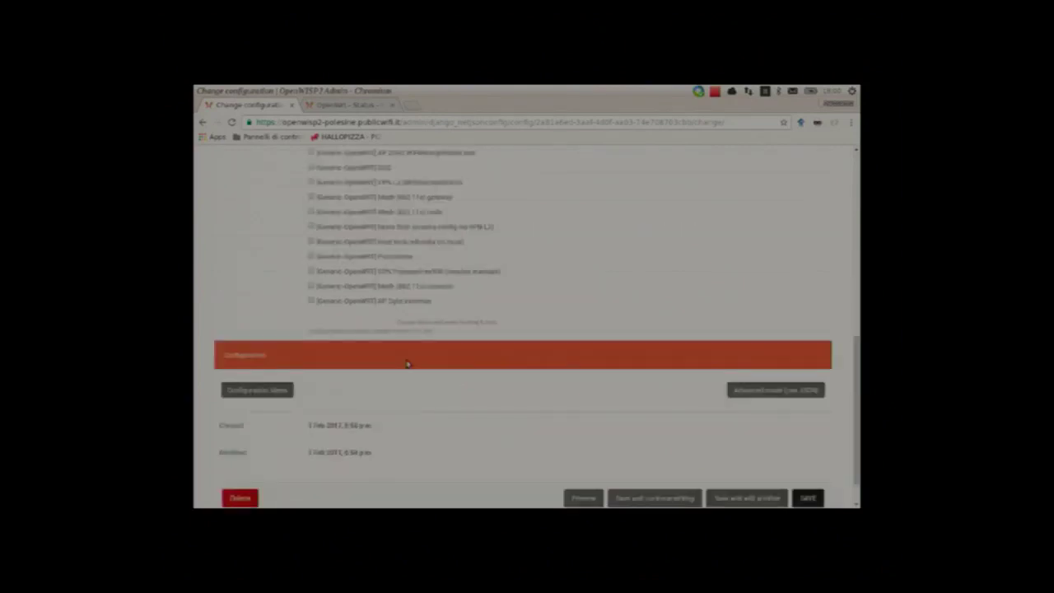
Step: Add the AP 2ghz template and move it up to third place in the template list
left_click(311, 301)
scroll(388, 385, "up", 1)
left_click_drag(387, 385, 384, 370)
left_click_drag(376, 282, 374, 215)
scroll(273, 274, "down", 2)
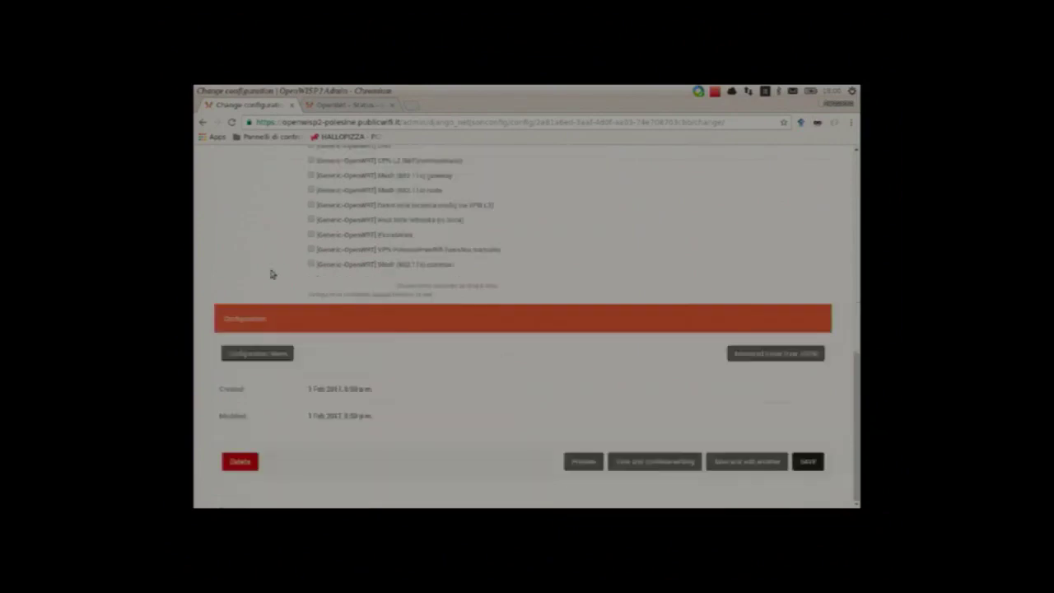
Step: Add the General settings section with the maintainer's name and description 'test device'
left_click(272, 352)
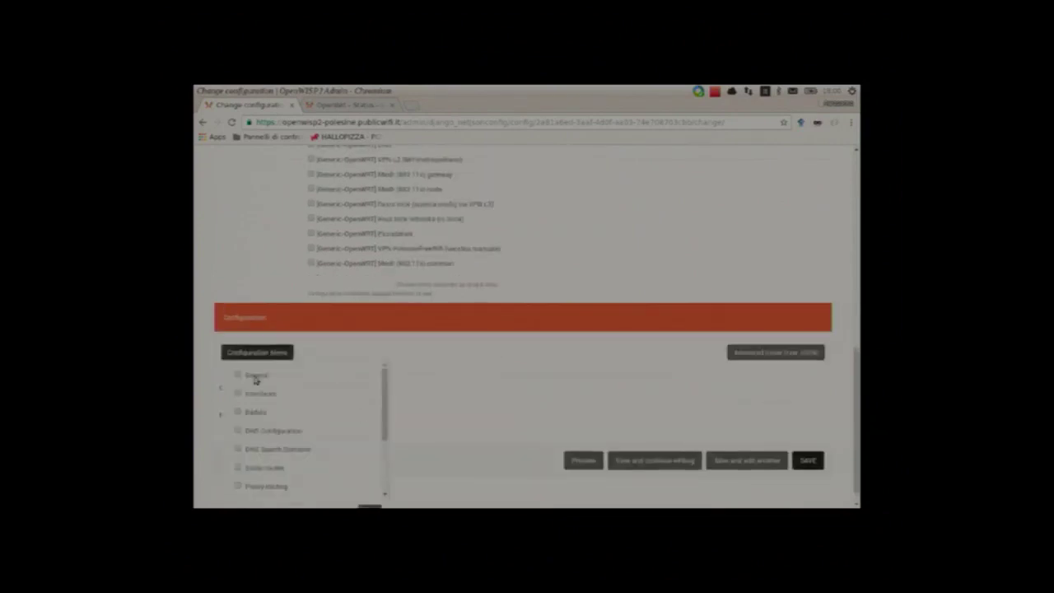
left_click(256, 376)
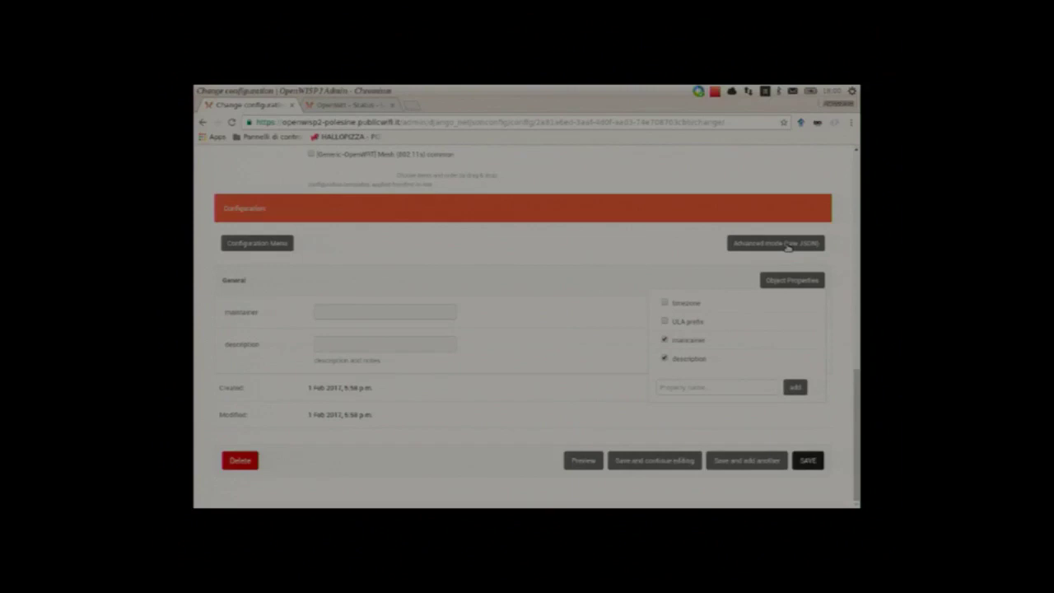
left_click(385, 312)
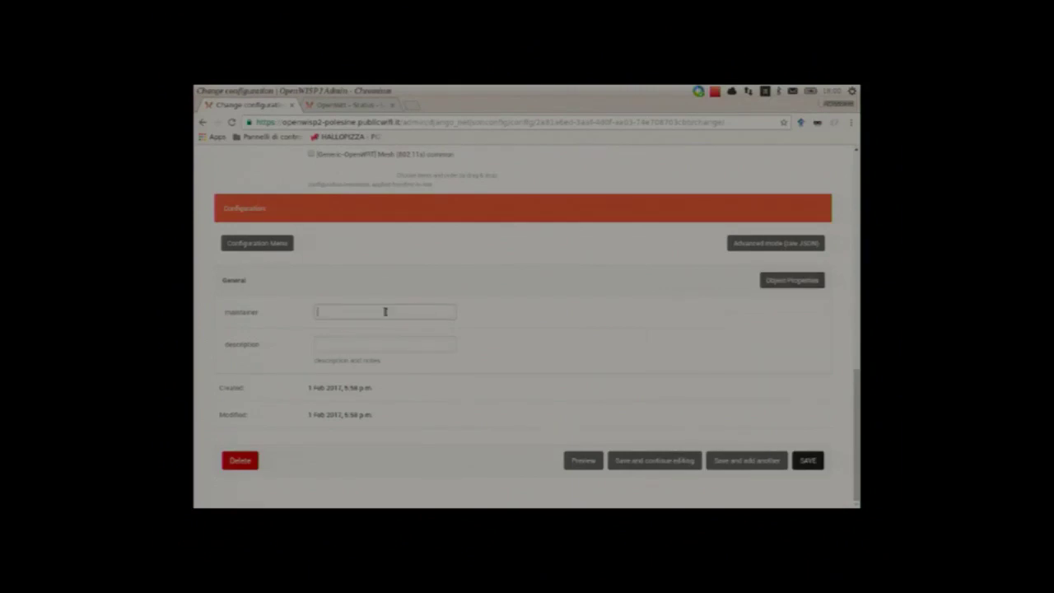
type("Federico Capoano")
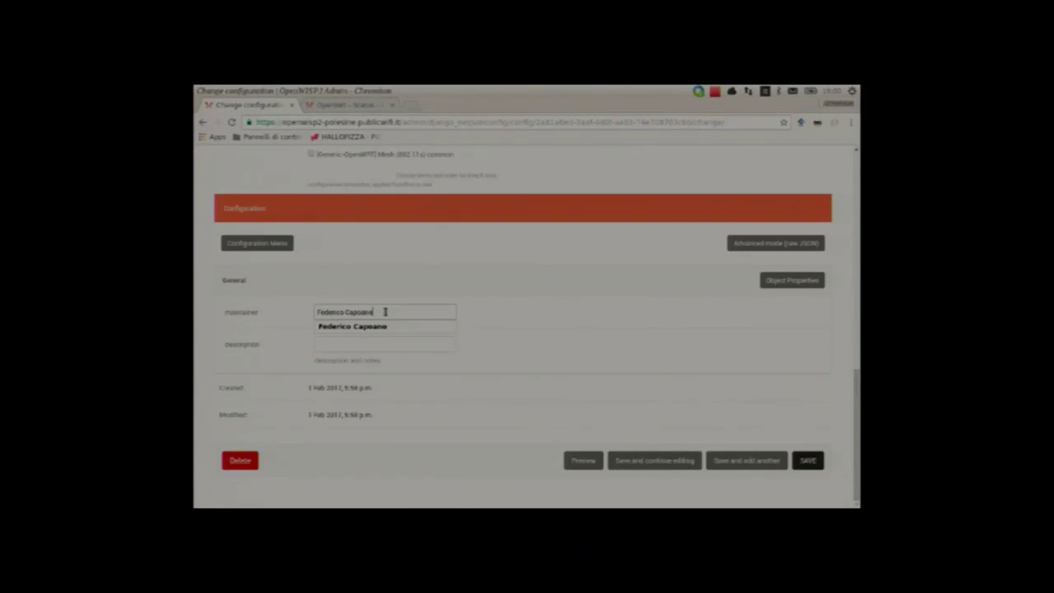
key("Escape")
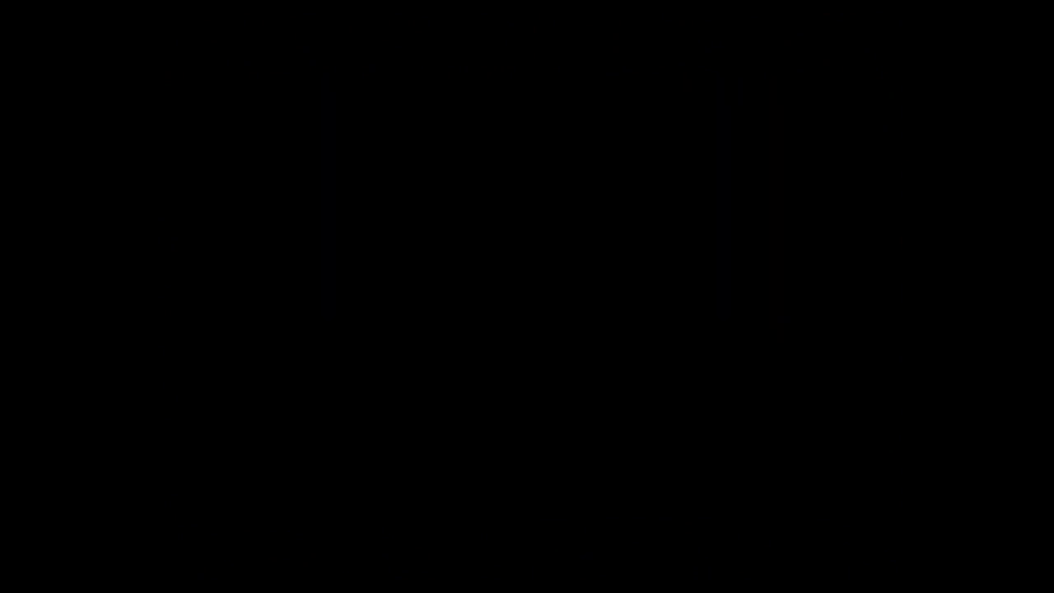
key("Tab")
type("test device")
scroll(619, 373, "up", 1)
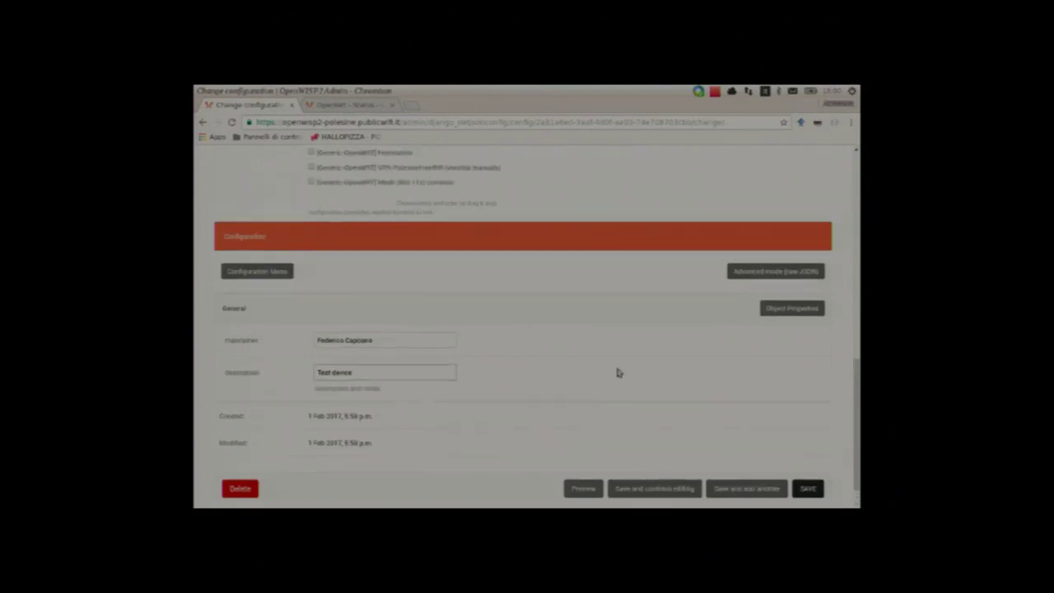
scroll(617, 374, "up", 10)
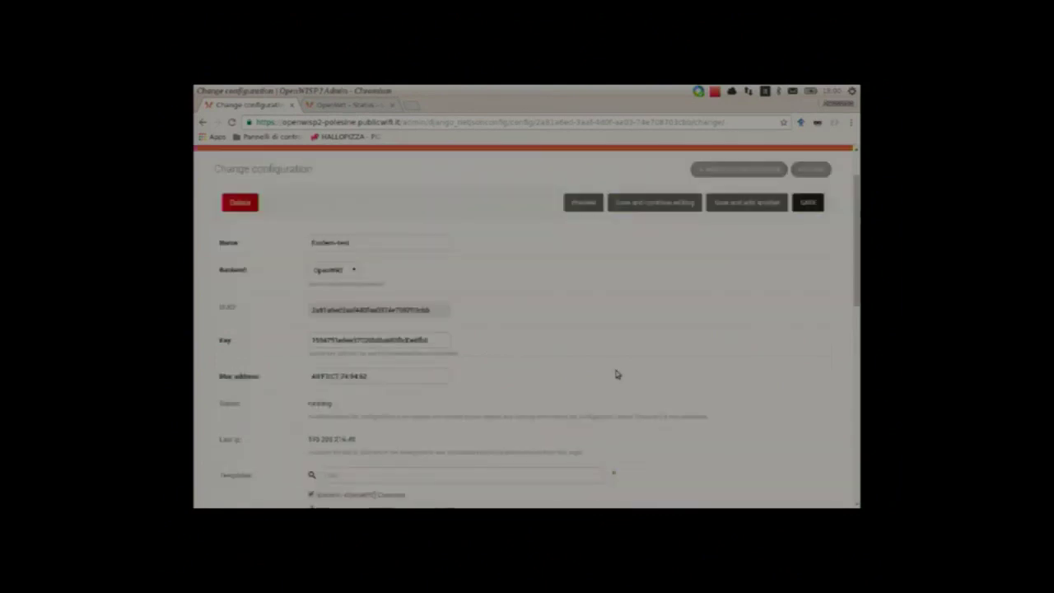
left_click(584, 204)
scroll(514, 281, "down", 4)
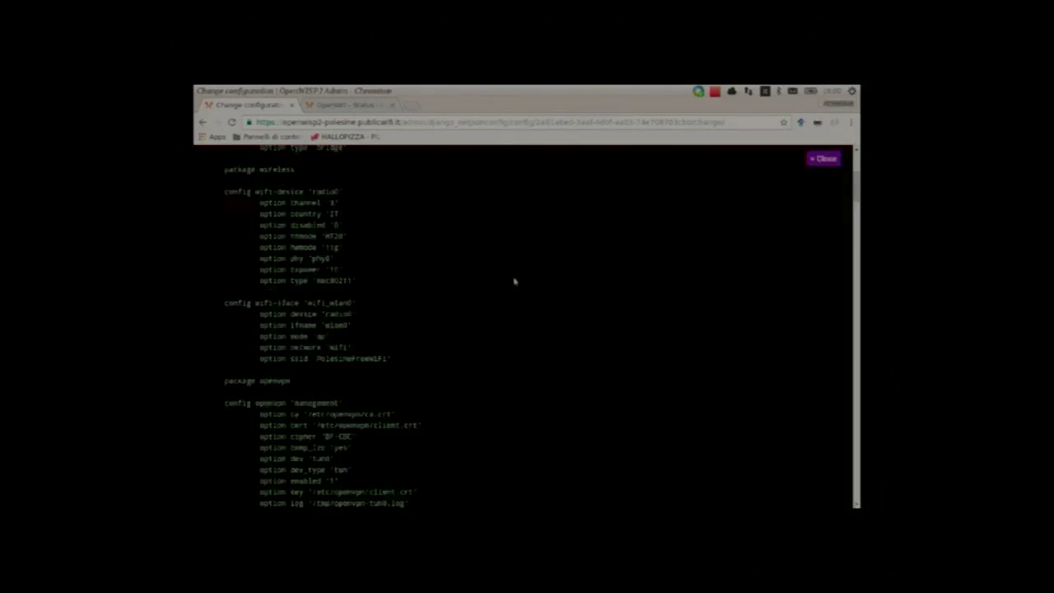
scroll(514, 282, "down", 8)
scroll(514, 282, "down", 5)
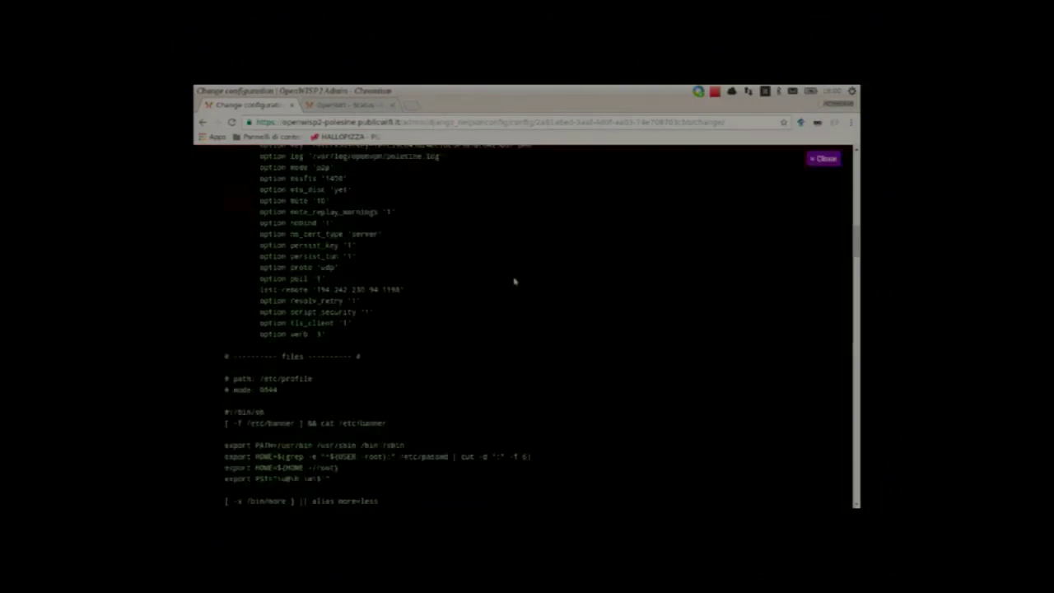
scroll(514, 282, "down", 10)
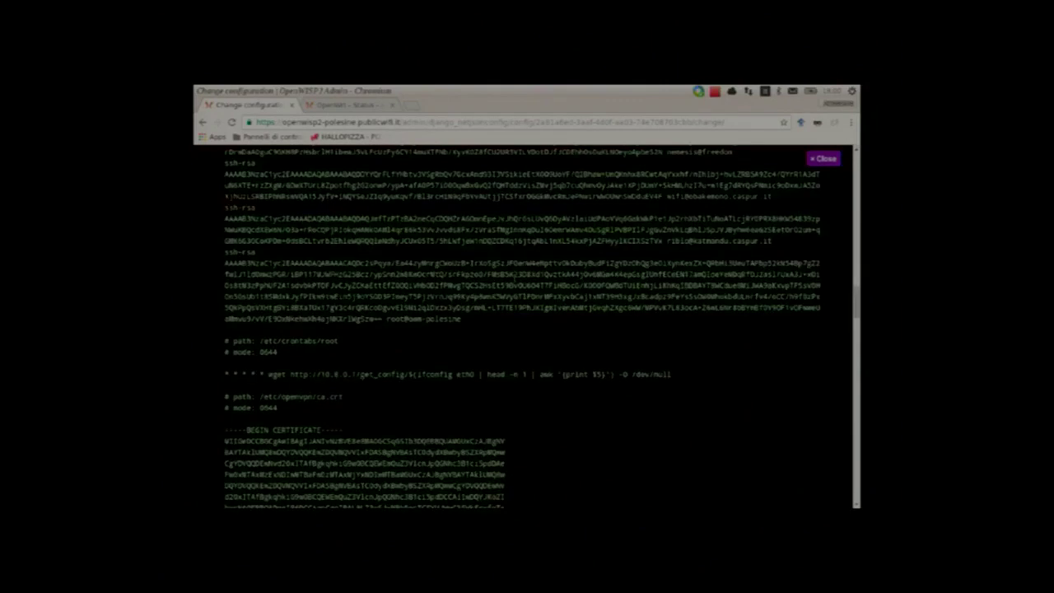
scroll(514, 281, "down", 8)
scroll(514, 282, "down", 10)
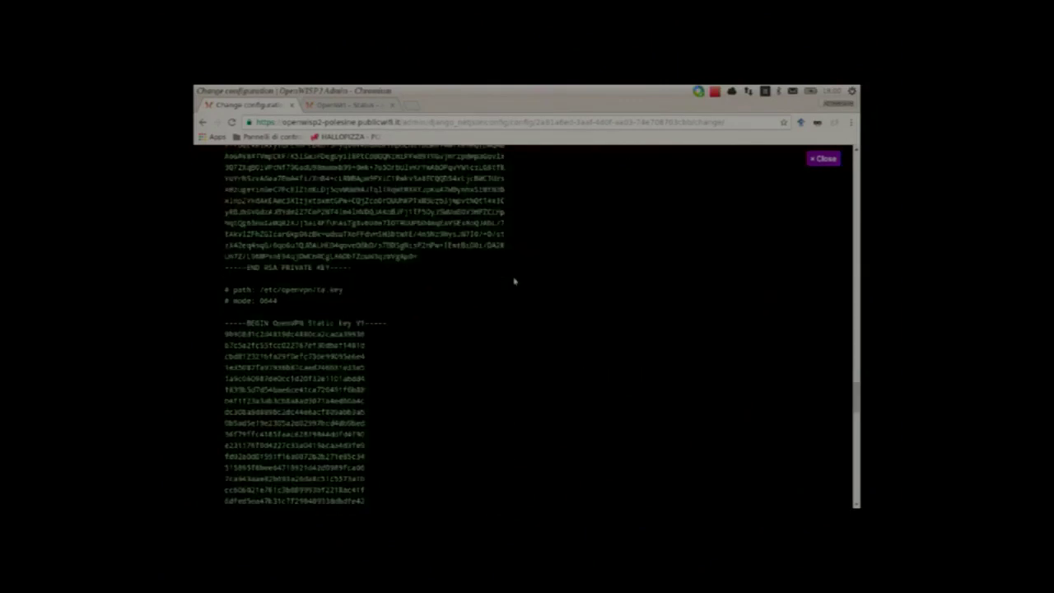
scroll(514, 282, "down", 5)
scroll(514, 281, "down", 8)
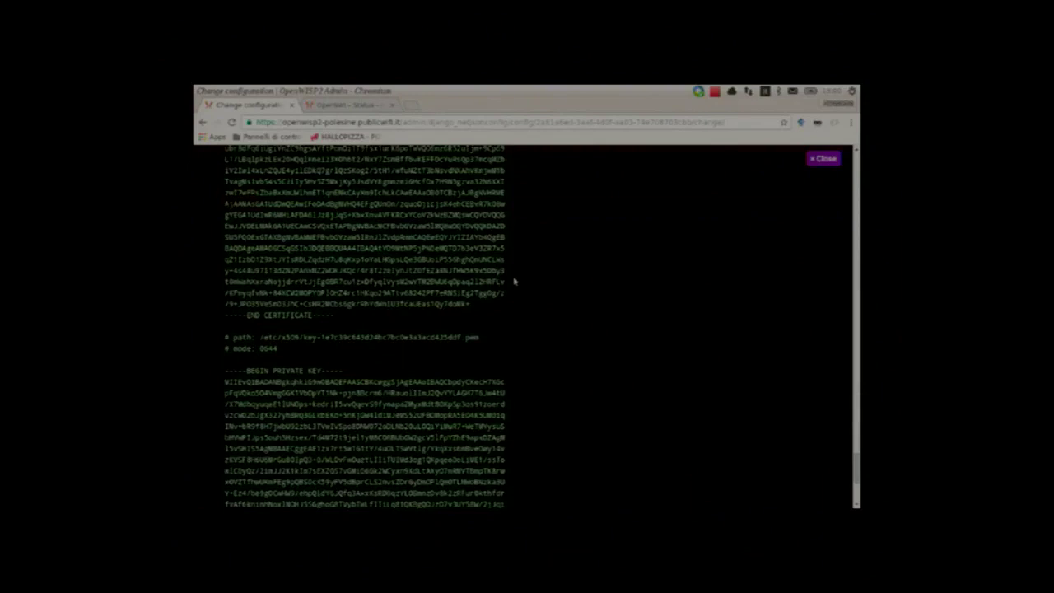
scroll(515, 281, "down", 5)
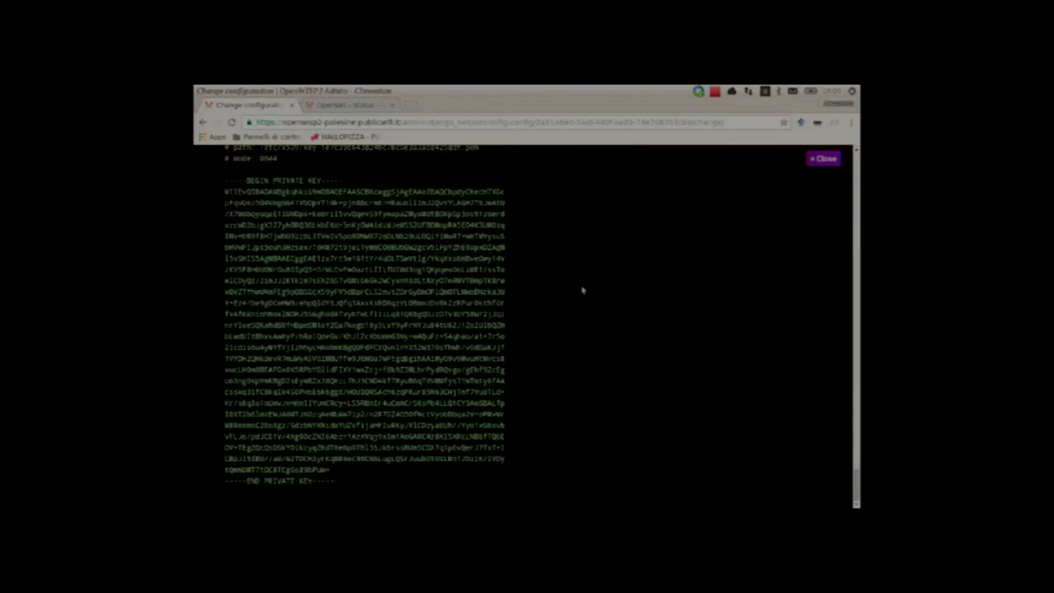
key("Escape")
Step: Save the configuration and watch the router apply it with logread -f
left_click(642, 203)
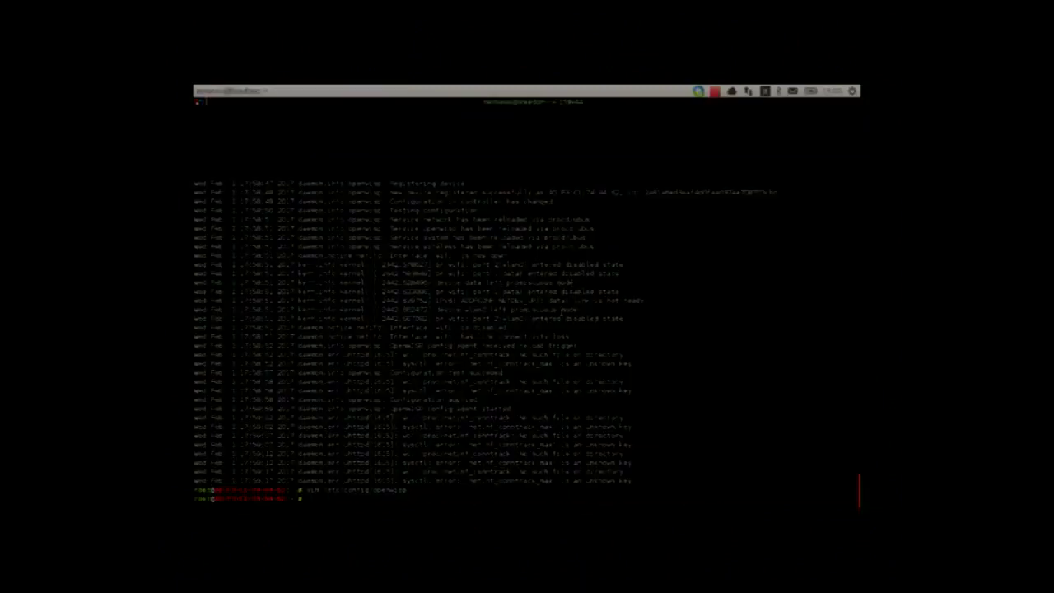
key("Return")
key("Return")
type("logread -f")
key("Return")
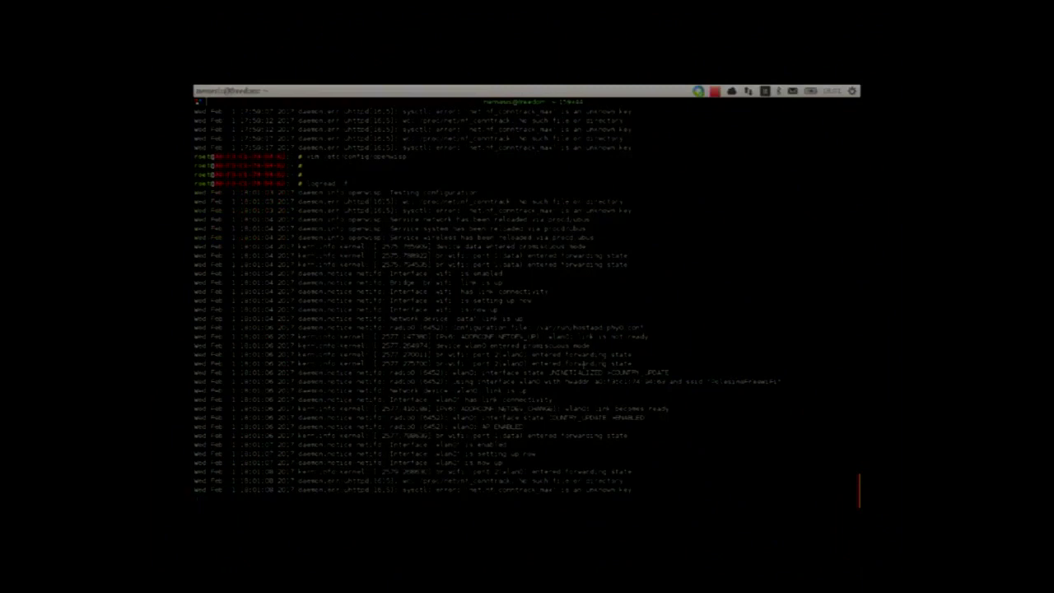
key("ctrl+c")
key("Return")
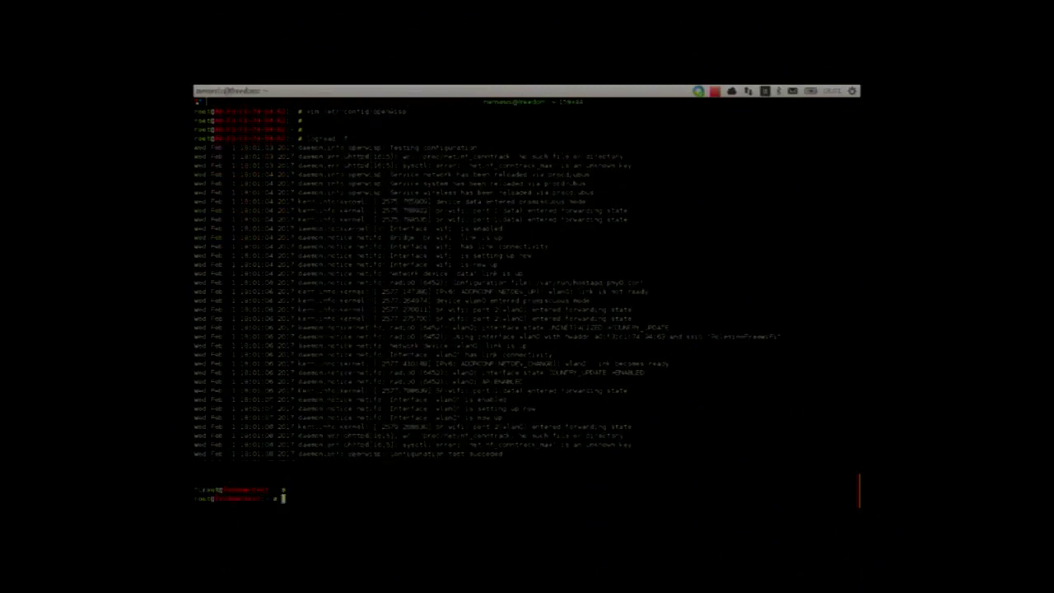
Step: Run ifconfig and iwconfig to confirm the PolesineFreeWiFi network on wlan0 and the br-wifi bridge
key("Return")
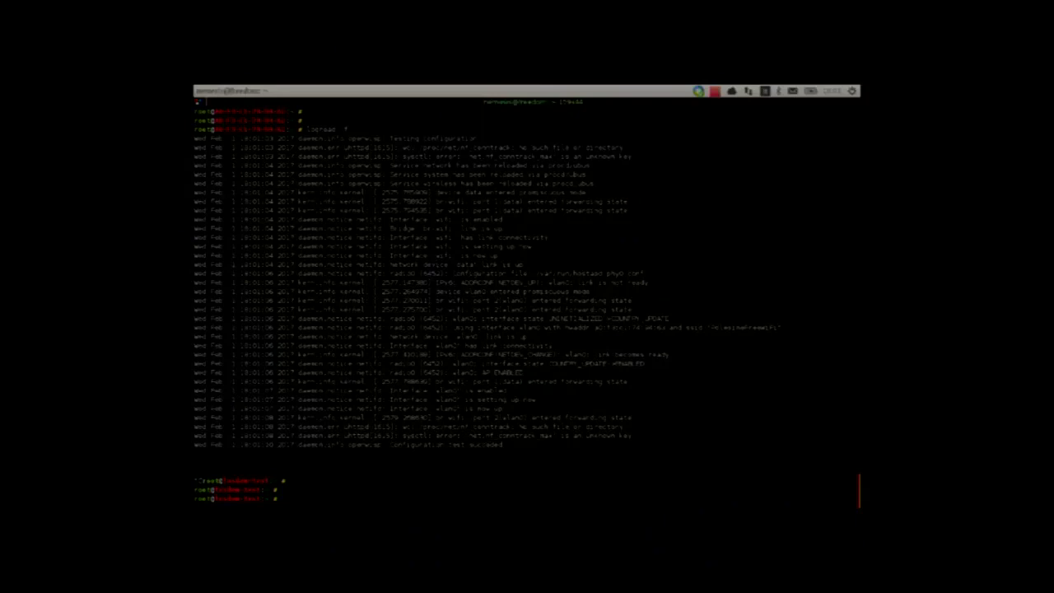
type("ifconfig")
key("Return")
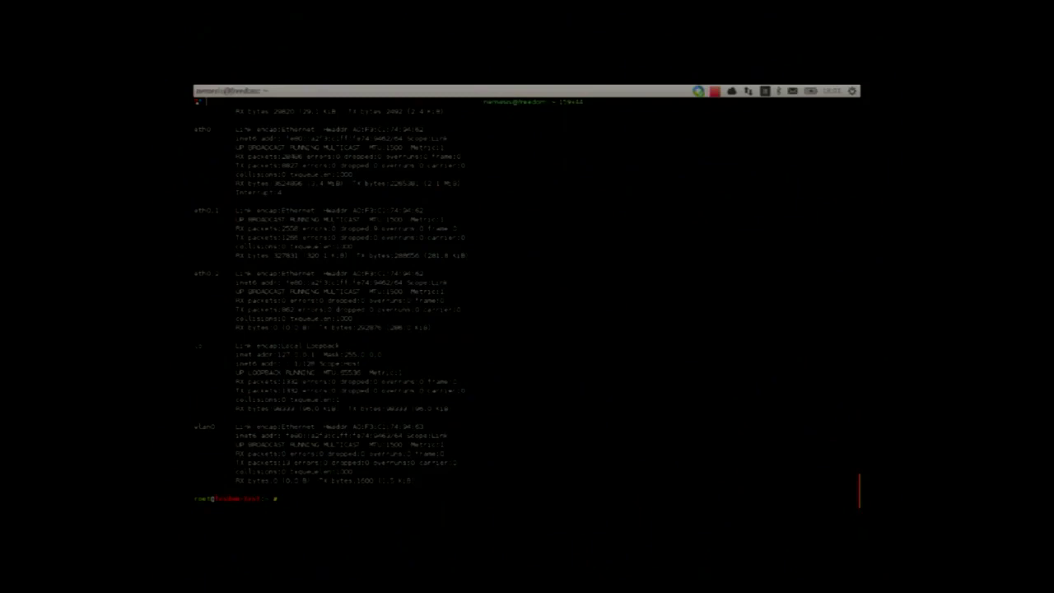
type("iwconfig")
key("Return")
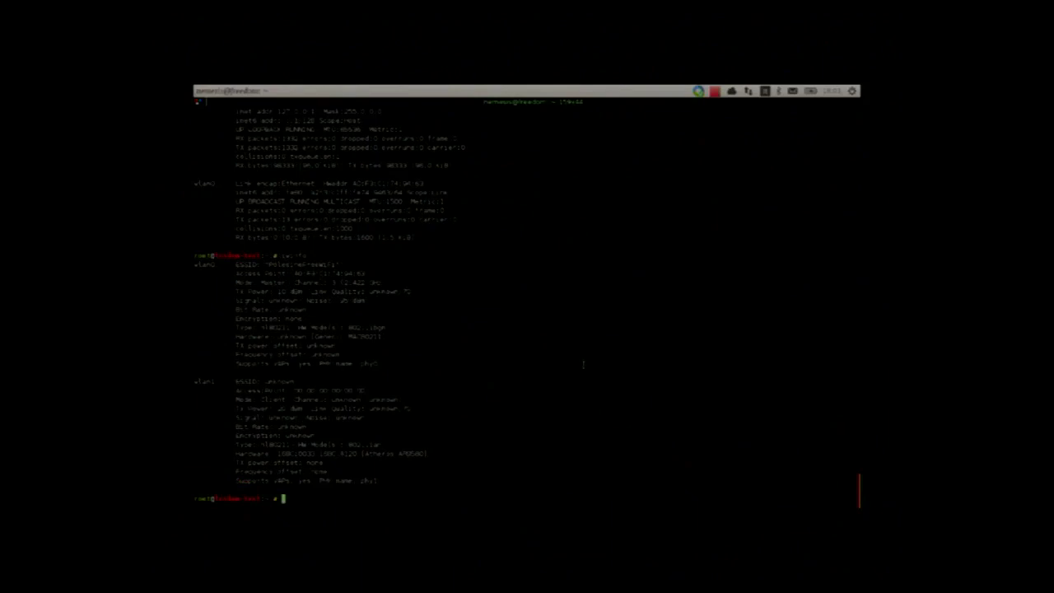
left_click_drag(269, 264, 335, 265)
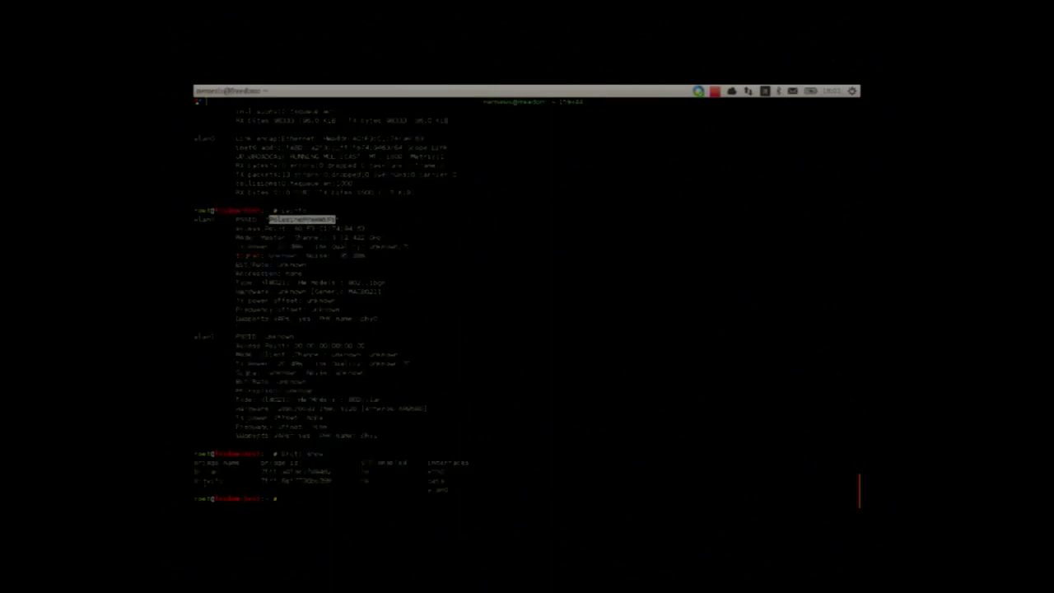
double_click(208, 480)
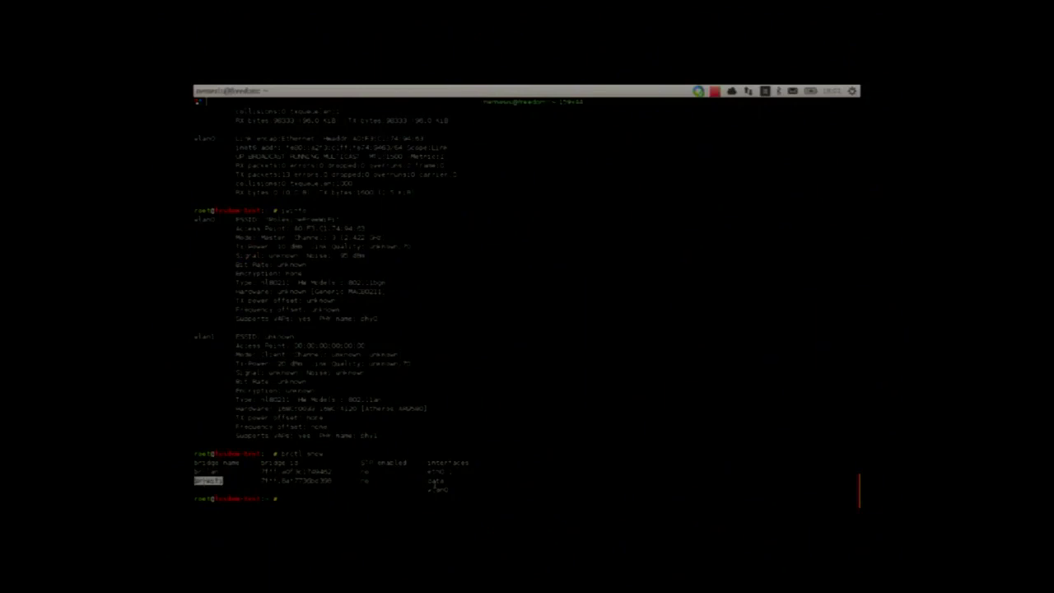
left_click(435, 486)
Step: Check the router's running processes with ps | grep hostapd
type("ps | grep hostapd")
key("Return")
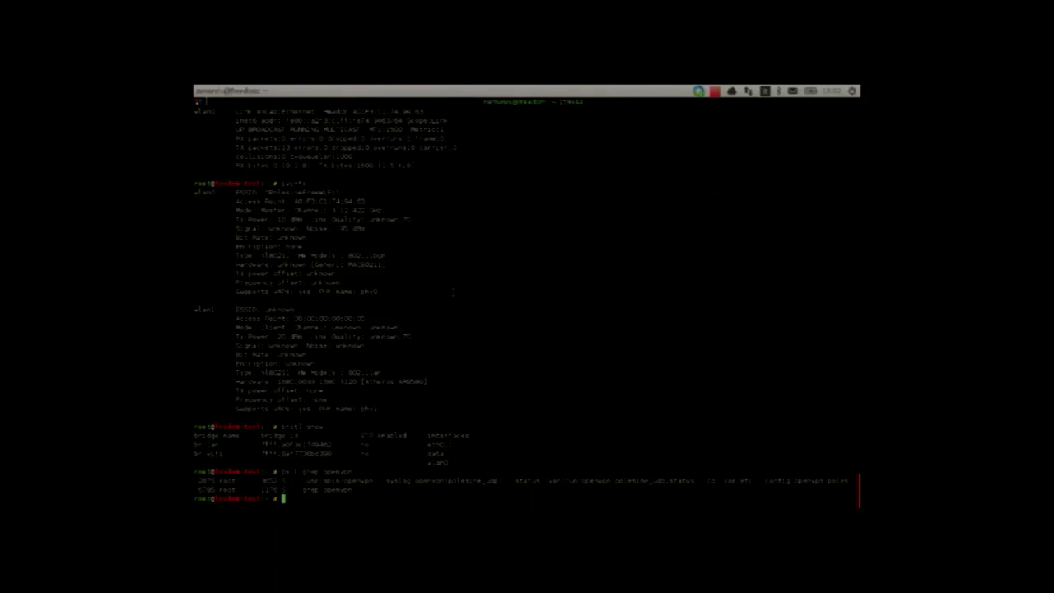
mouse_move(874, 248)
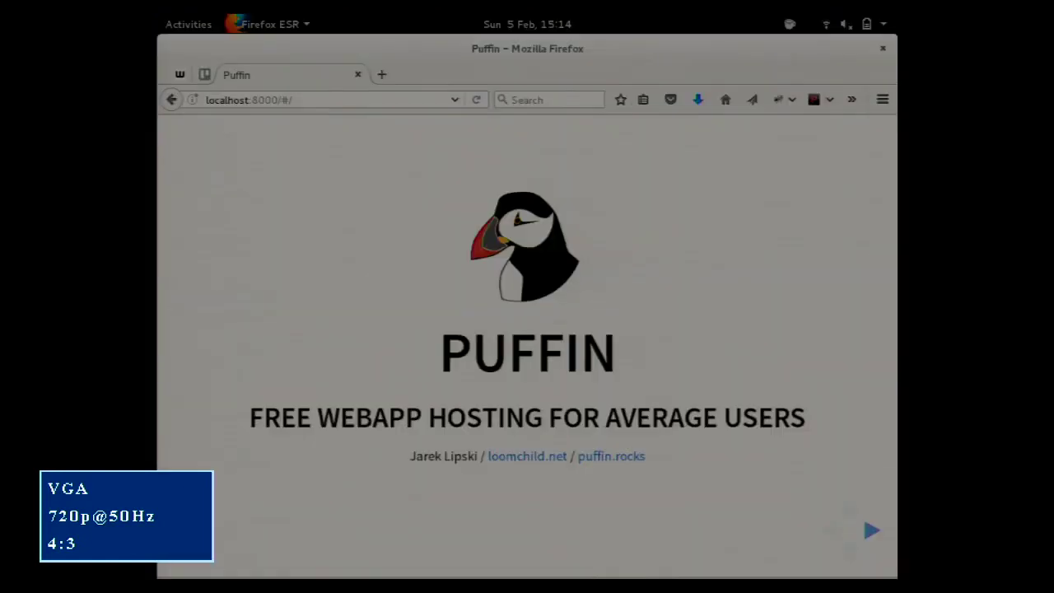
key("F11")
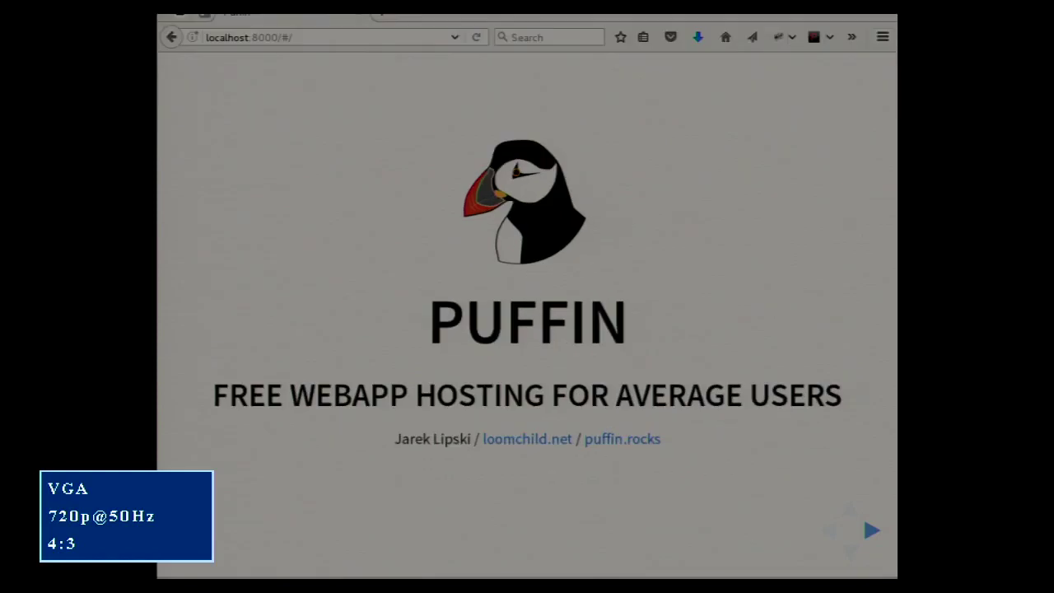
key("Escape")
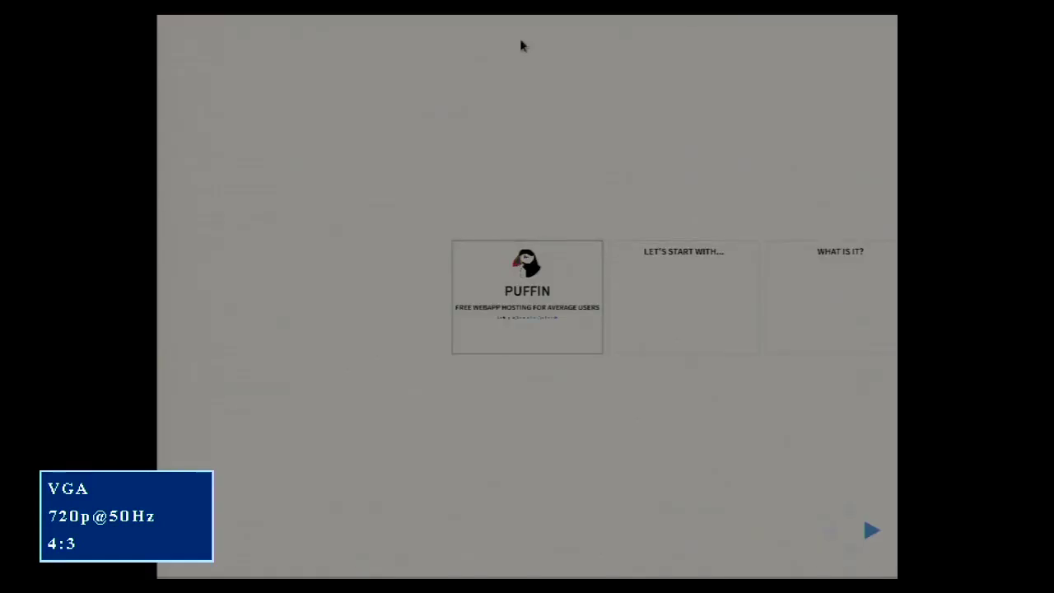
key("Escape")
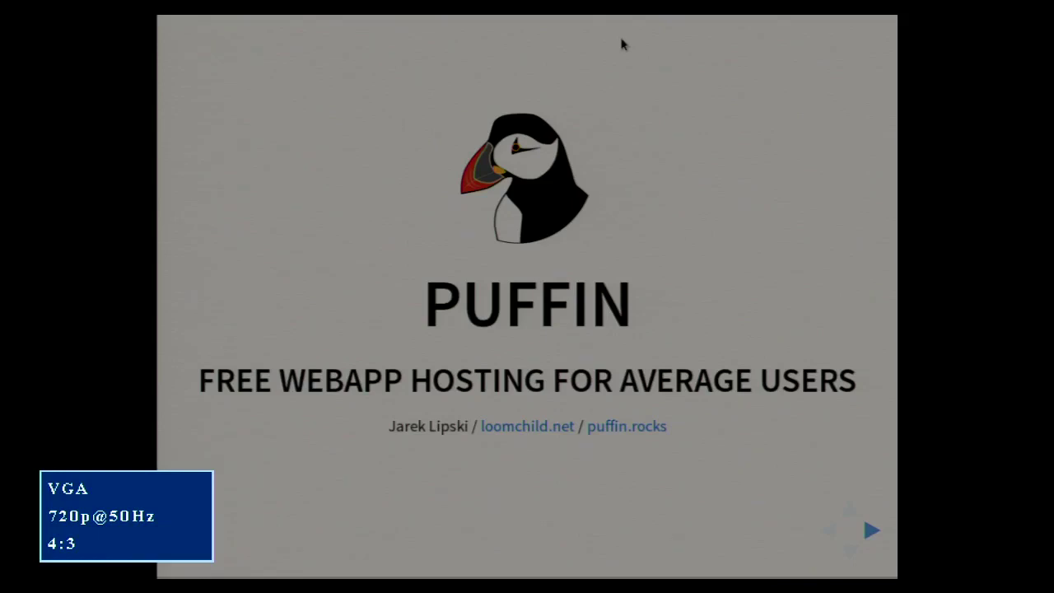
key("F11")
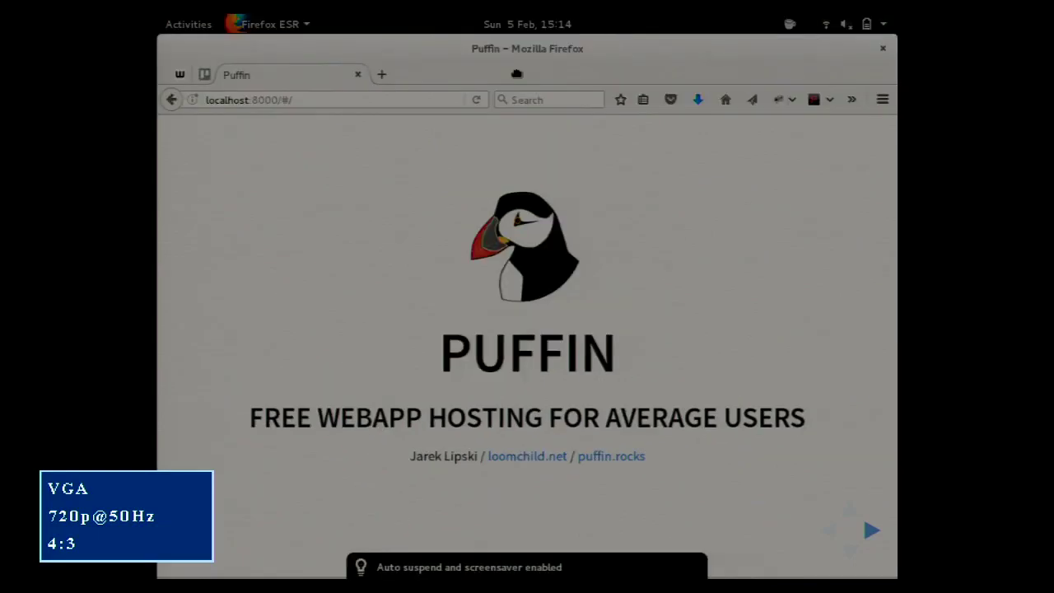